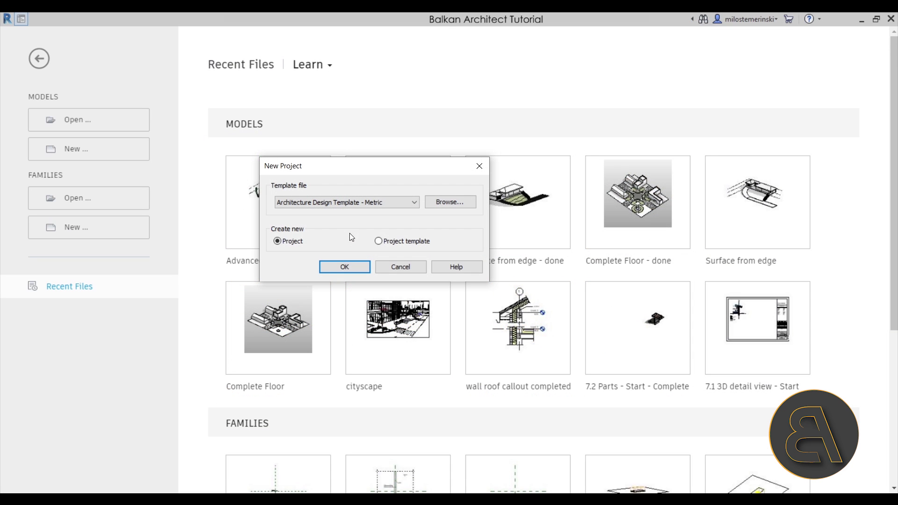
Step: Create the project from the metric template, then open and pan the Site floor plan
{"action": "left_click", "coordinate": [338, 266]}
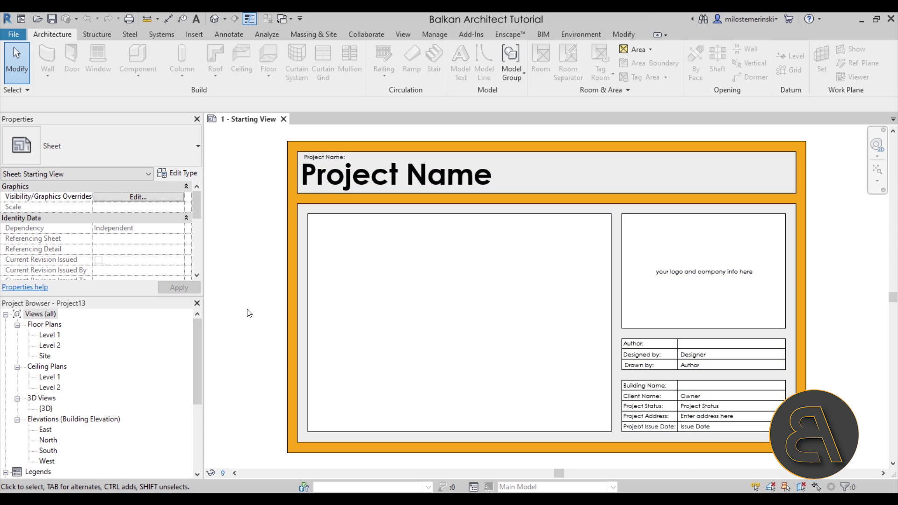
{"action": "double_click", "coordinate": [47, 358]}
{"action": "mouse_move", "coordinate": [537, 321]}
{"action": "middle_mouse_down"}
{"action": "mouse_move", "coordinate": [428, 333]}
{"action": "mouse_move", "coordinate": [436, 330]}
{"action": "middle_mouse_up"}
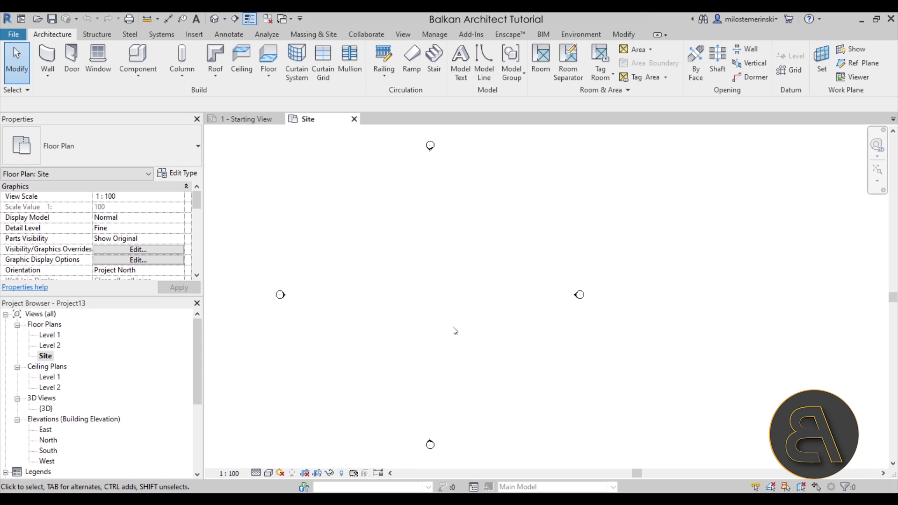
Step: Start a new toposurface and place the bottom row of four points at elevation 0
{"action": "left_click", "coordinate": [314, 34]}
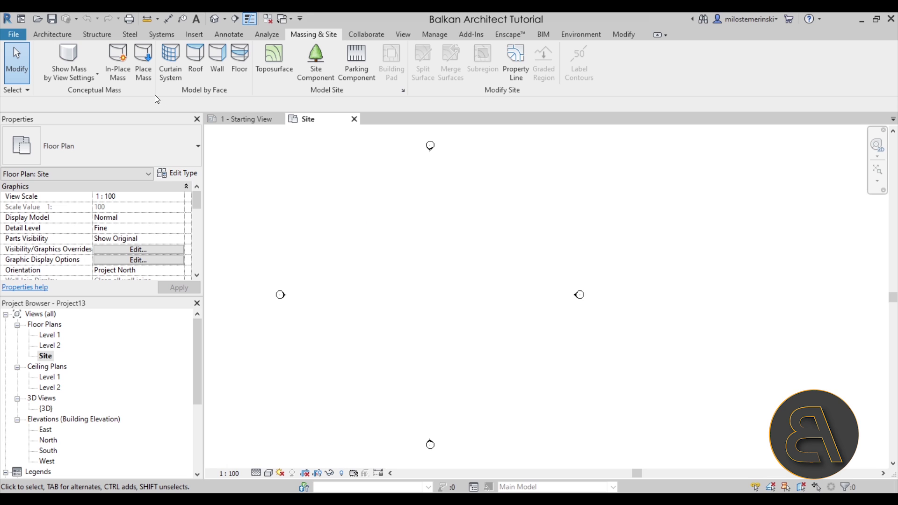
{"action": "left_click", "coordinate": [278, 74]}
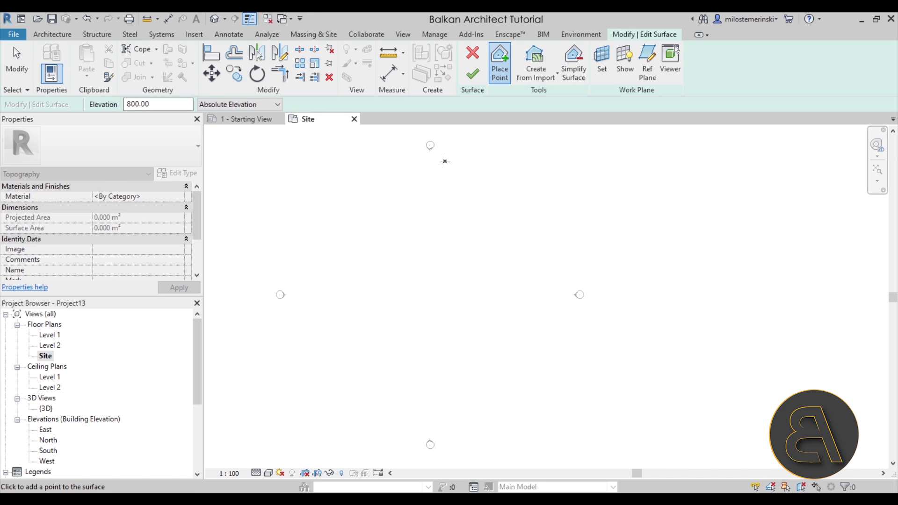
{"action": "double_click", "coordinate": [136, 104]}
{"action": "type", "text": "0.00"}
{"action": "left_click", "coordinate": [358, 398]}
{"action": "left_click", "coordinate": [435, 398]}
{"action": "left_click", "coordinate": [503, 395]}
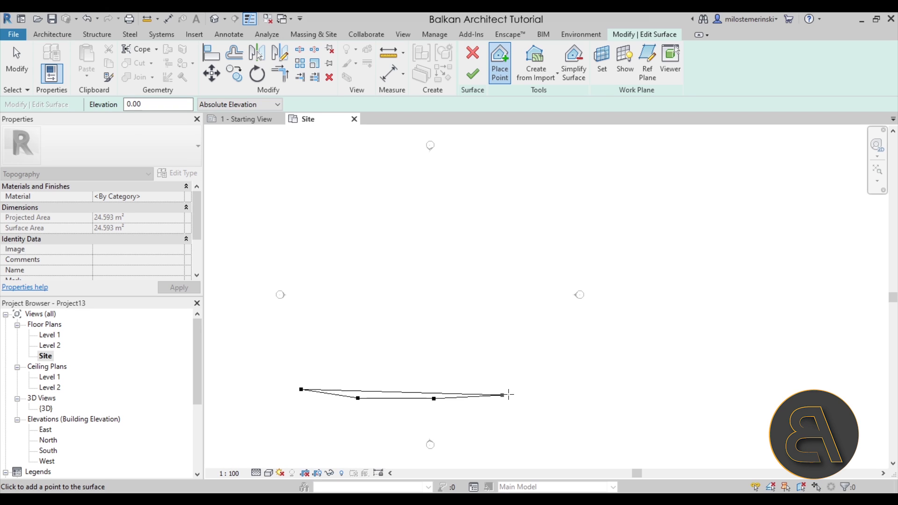
{"action": "left_click", "coordinate": [586, 385]}
Step: Place a row of six terrain points at elevation 200
{"action": "double_click", "coordinate": [140, 104]}
{"action": "type", "text": "200.00"}
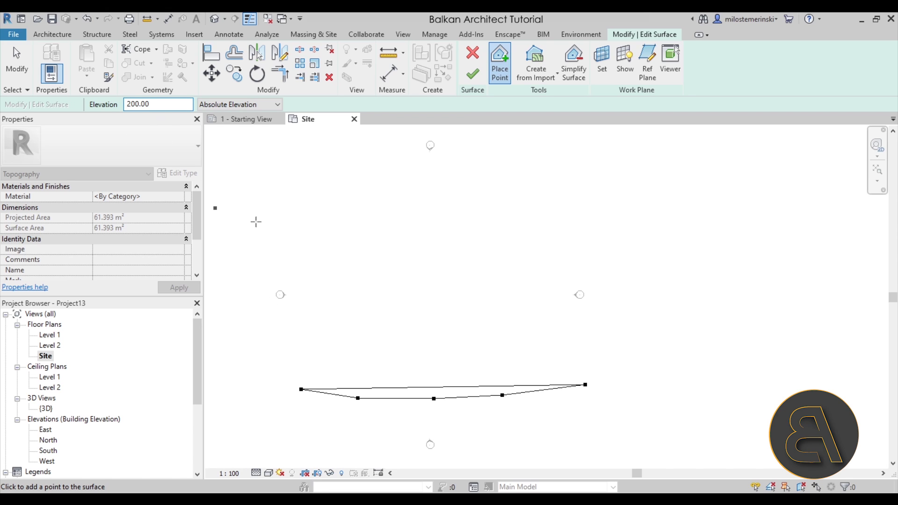
{"action": "left_click", "coordinate": [292, 324]}
{"action": "left_click", "coordinate": [340, 329]}
{"action": "left_click", "coordinate": [401, 333]}
{"action": "left_click", "coordinate": [447, 337]}
{"action": "left_click", "coordinate": [522, 338]}
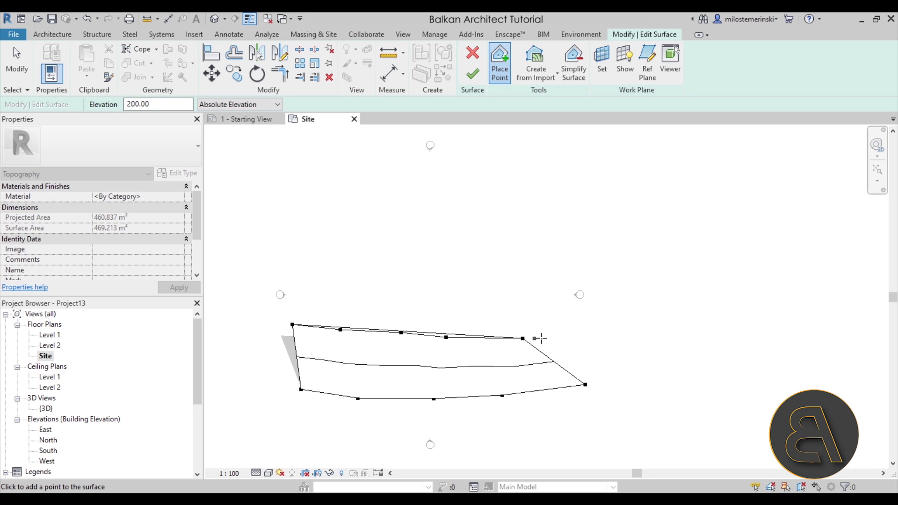
{"action": "left_click", "coordinate": [588, 335]}
Step: Place a row of six terrain points at elevation 500
{"action": "left_click_drag", "start_coordinate": [131, 105], "coordinate": [122, 109]}
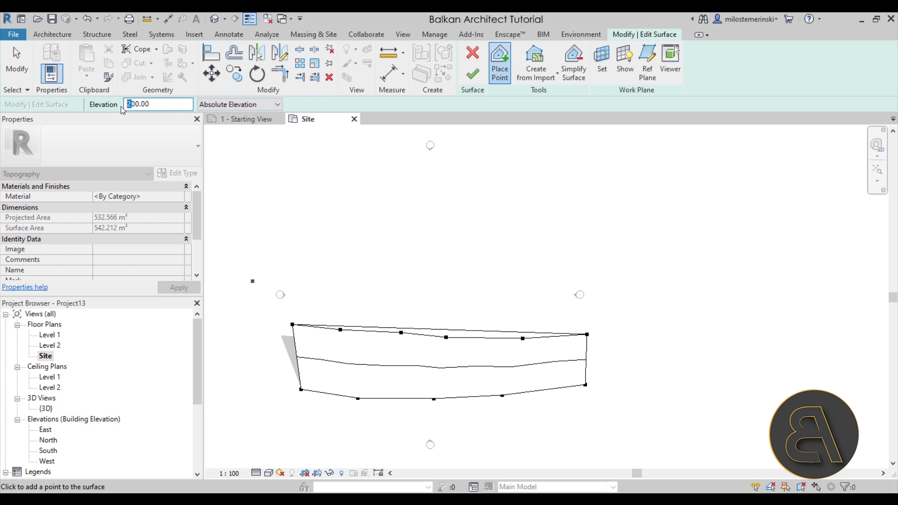
{"action": "type", "text": "5"}
{"action": "left_click", "coordinate": [288, 273]}
{"action": "left_click", "coordinate": [337, 274]}
{"action": "left_click", "coordinate": [417, 275]}
{"action": "left_click", "coordinate": [477, 275]}
{"action": "left_click", "coordinate": [538, 279]}
{"action": "left_click", "coordinate": [586, 279]}
Step: Place two top rows of points at elevation 800 and finish the surface
{"action": "left_click_drag", "start_coordinate": [131, 104], "coordinate": [127, 104]}
{"action": "type", "text": "8"}
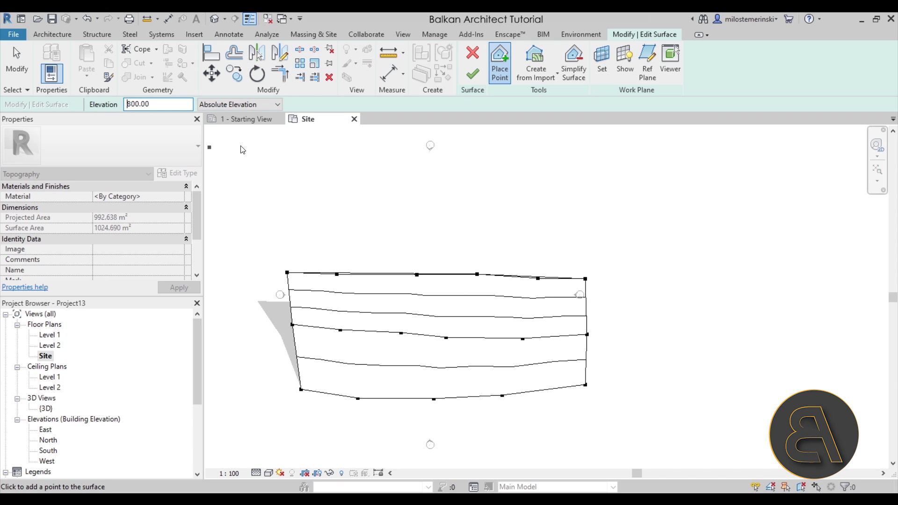
{"action": "left_click", "coordinate": [288, 204]}
{"action": "left_click", "coordinate": [361, 201]}
{"action": "left_click", "coordinate": [440, 208]}
{"action": "left_click", "coordinate": [517, 212]}
{"action": "left_click", "coordinate": [580, 213]}
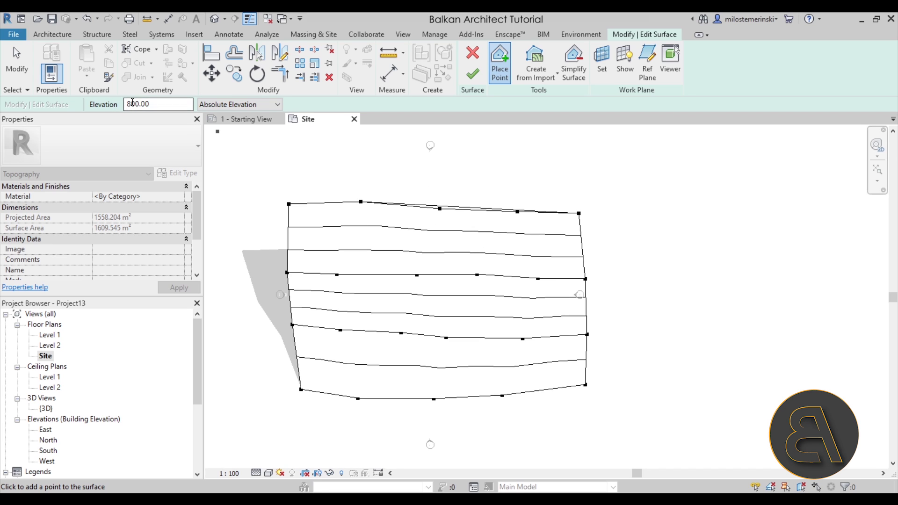
{"action": "left_click", "coordinate": [293, 157]}
{"action": "left_click", "coordinate": [372, 162]}
{"action": "left_click", "coordinate": [509, 163]}
{"action": "left_click", "coordinate": [573, 167]}
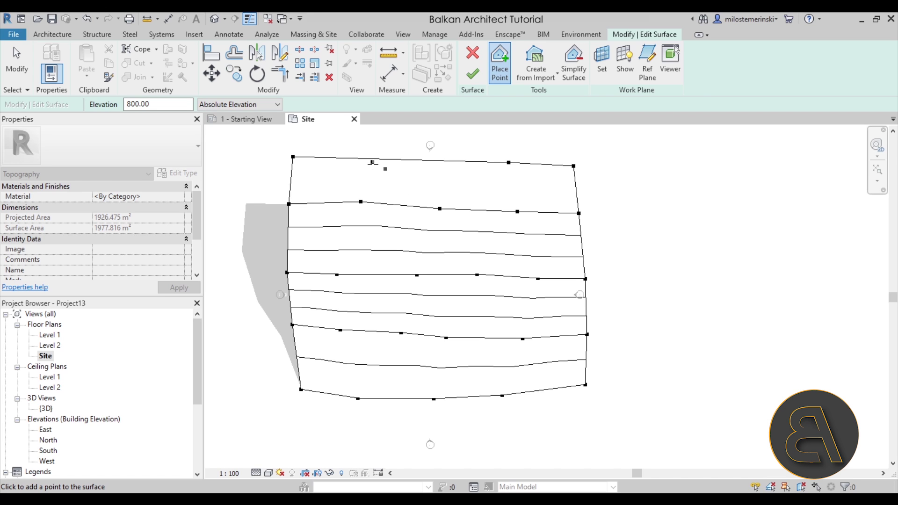
{"action": "left_click", "coordinate": [472, 74]}
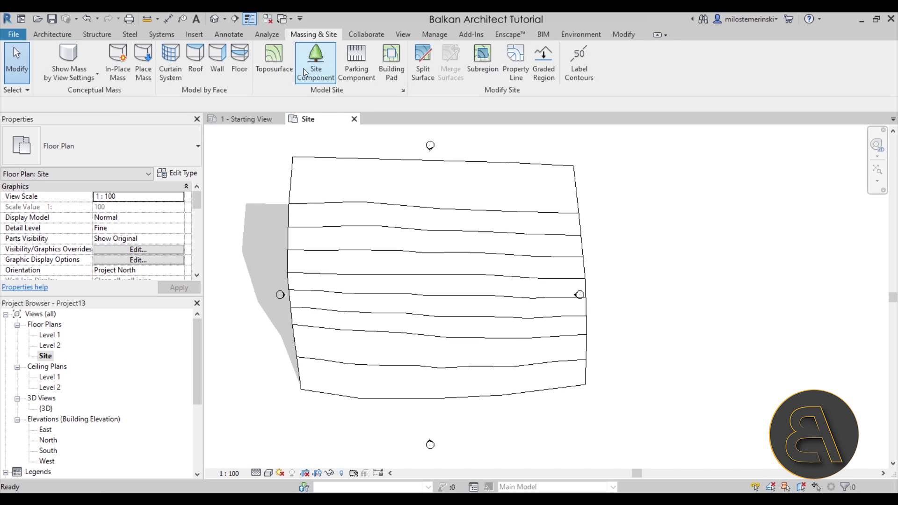
Step: Open the default 3D view and orbit around the terrain to inspect its slope
{"action": "left_click", "coordinate": [217, 21]}
{"action": "middle_click_drag", "start_coordinate": [487, 315], "coordinate": [517, 419], "text": "shift"}
{"action": "left_click", "coordinate": [423, 348]}
{"action": "left_click", "coordinate": [517, 419]}
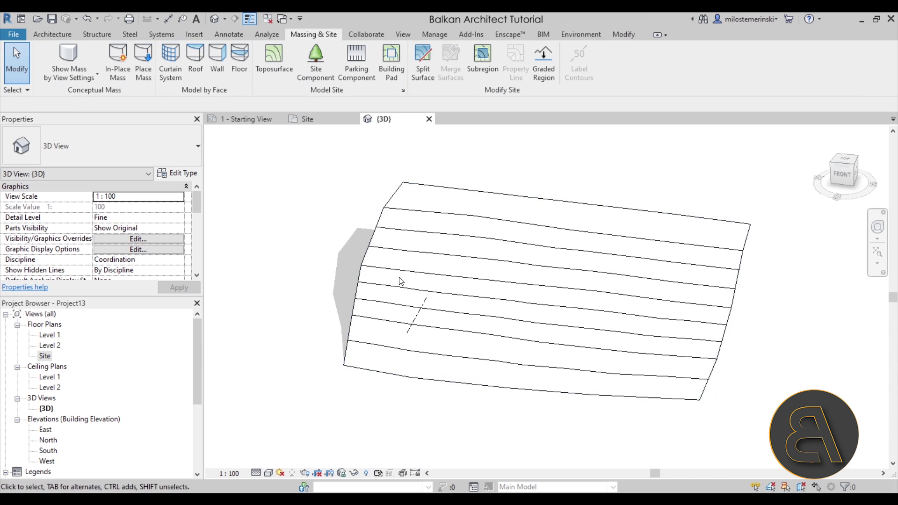
{"action": "middle_click_drag", "start_coordinate": [487, 345], "coordinate": [451, 276], "text": "shift"}
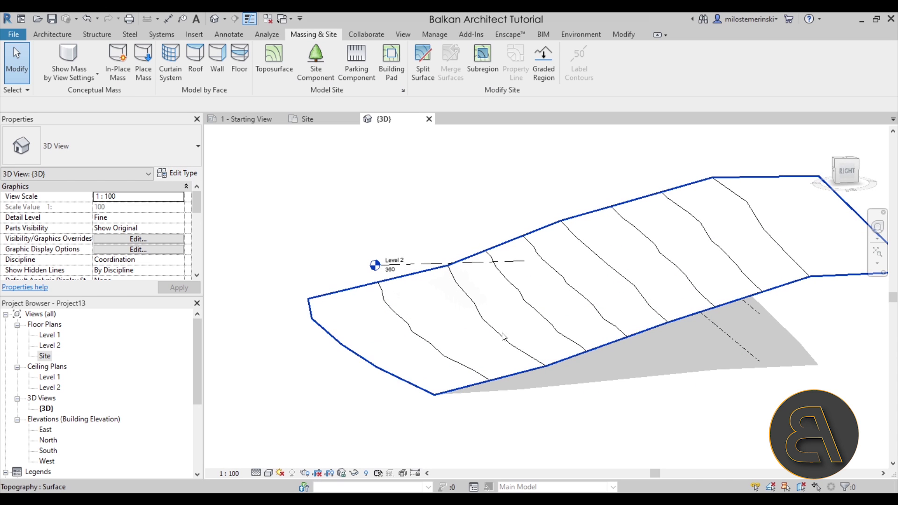
{"action": "middle_click_drag", "start_coordinate": [534, 361], "coordinate": [351, 307], "text": "shift"}
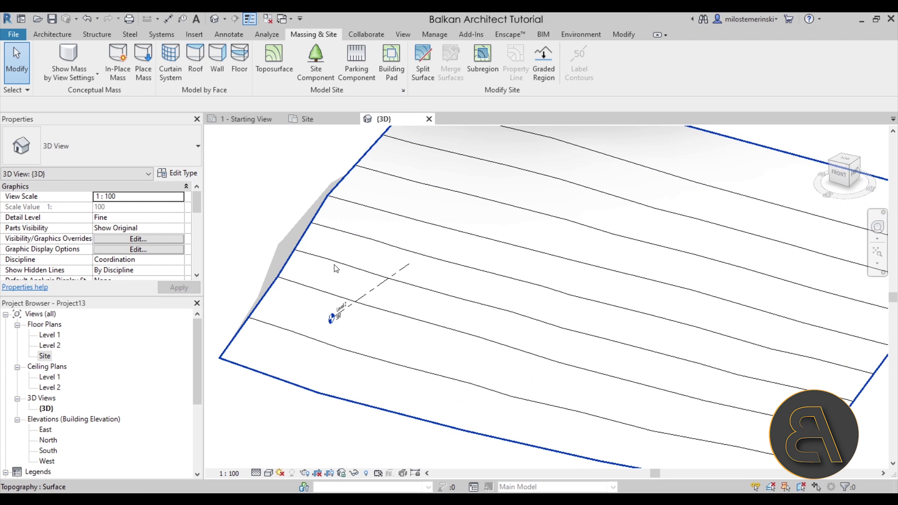
{"action": "middle_click_drag", "start_coordinate": [341, 269], "coordinate": [344, 278], "text": "shift"}
Step: Measure the spacing between contours in the Site plan, then return to the 3D view
{"action": "key", "text": "ctrl+Tab"}
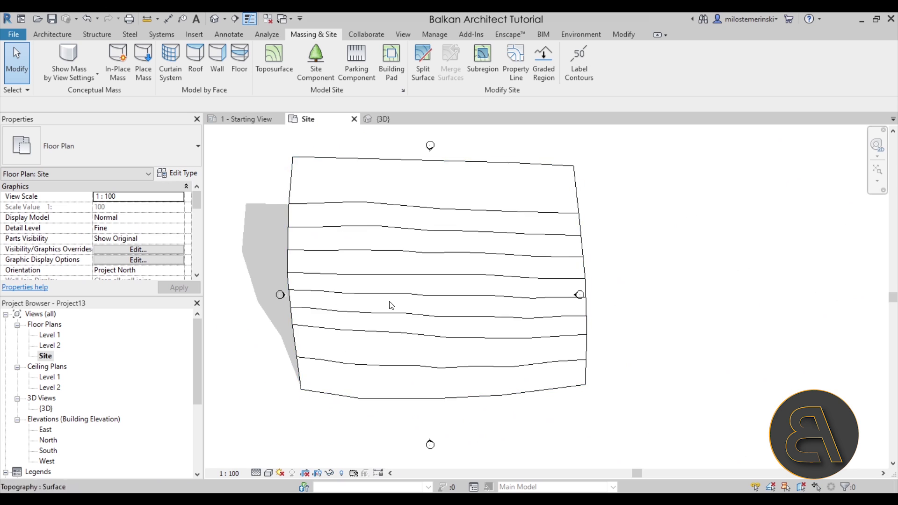
{"action": "scroll", "coordinate": [335, 323], "scroll_direction": "up", "scroll_amount": 3}
{"action": "left_click", "coordinate": [147, 19]}
{"action": "left_click", "coordinate": [343, 329]}
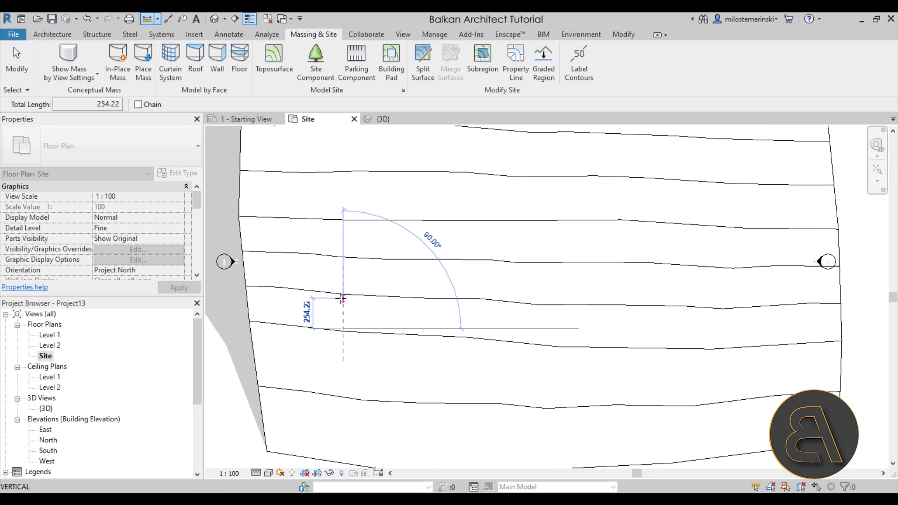
{"action": "key", "text": "Escape"}
{"action": "key", "text": "Escape"}
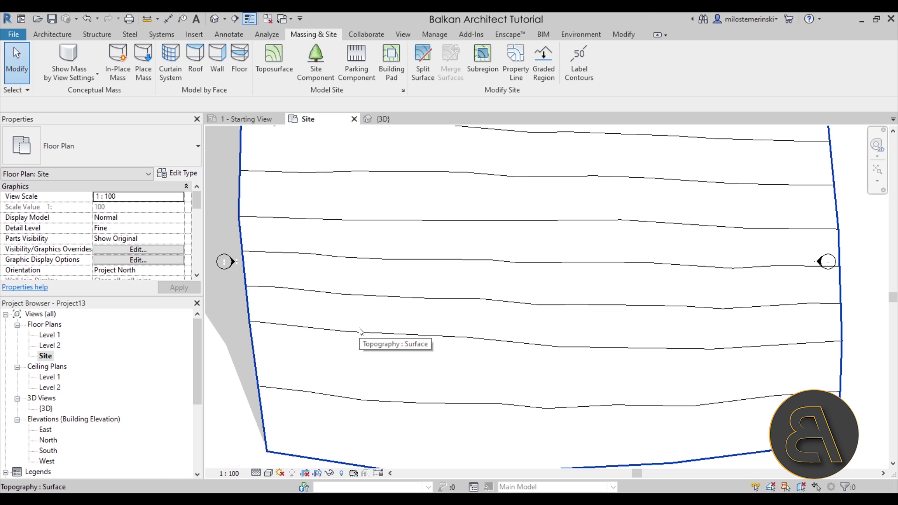
{"action": "left_click", "coordinate": [388, 120]}
{"action": "middle_click_drag", "start_coordinate": [459, 268], "coordinate": [483, 297], "text": "shift"}
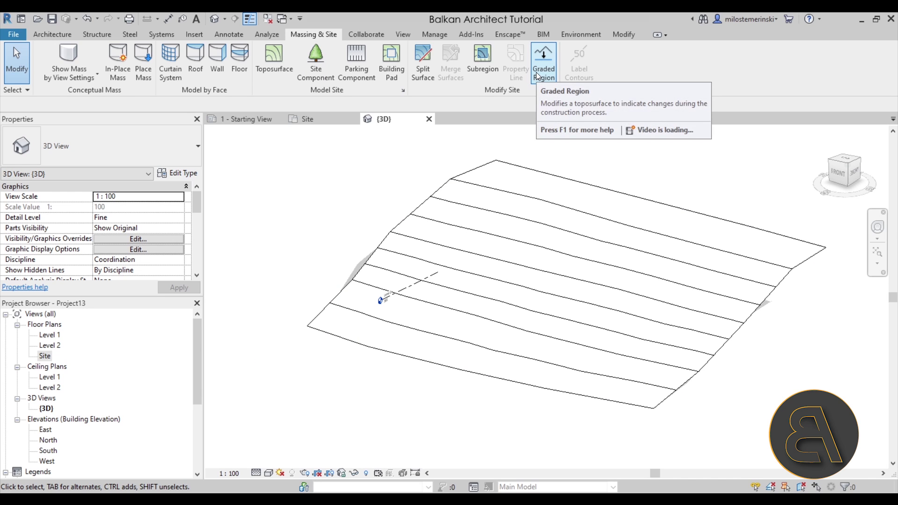
Step: Select the toposurface and check its Phasing: created New Construction, demolished None
{"action": "left_click", "coordinate": [501, 158]}
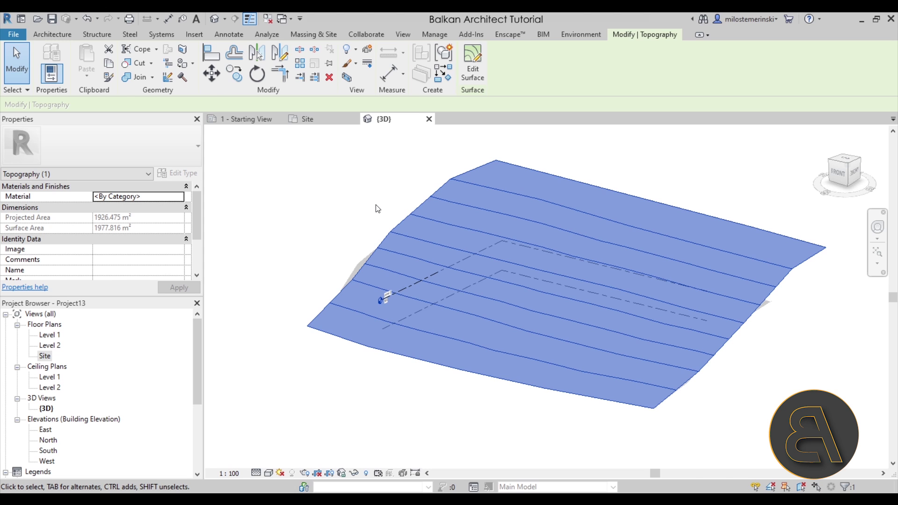
{"action": "left_click", "coordinate": [377, 206]}
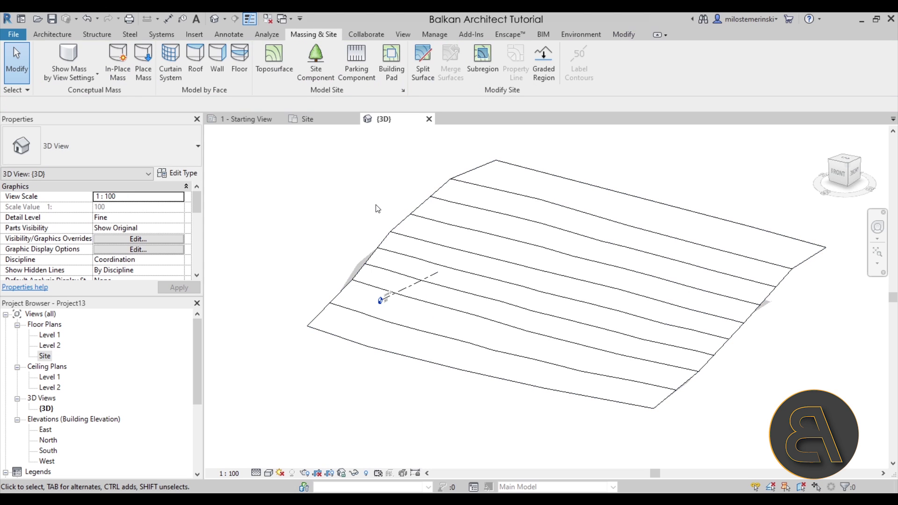
{"action": "left_click", "coordinate": [384, 253]}
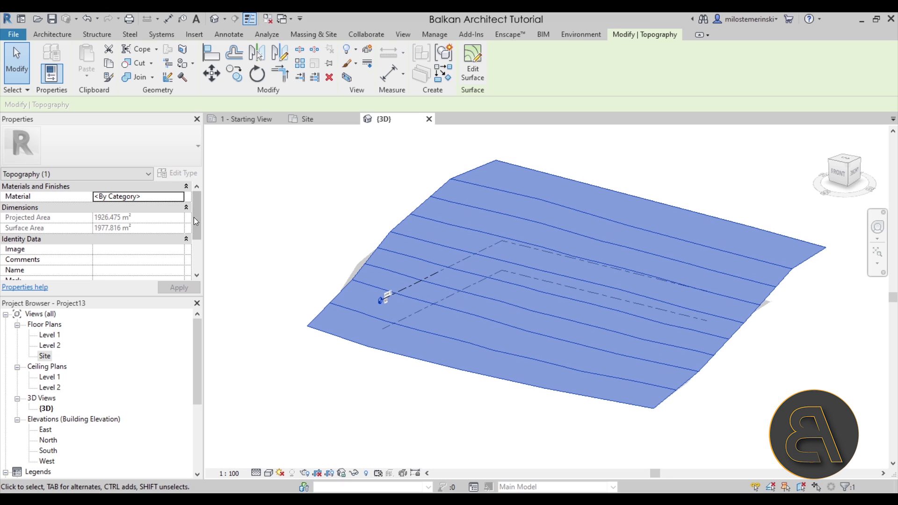
{"action": "scroll", "coordinate": [194, 218], "scroll_direction": "down", "scroll_amount": 3}
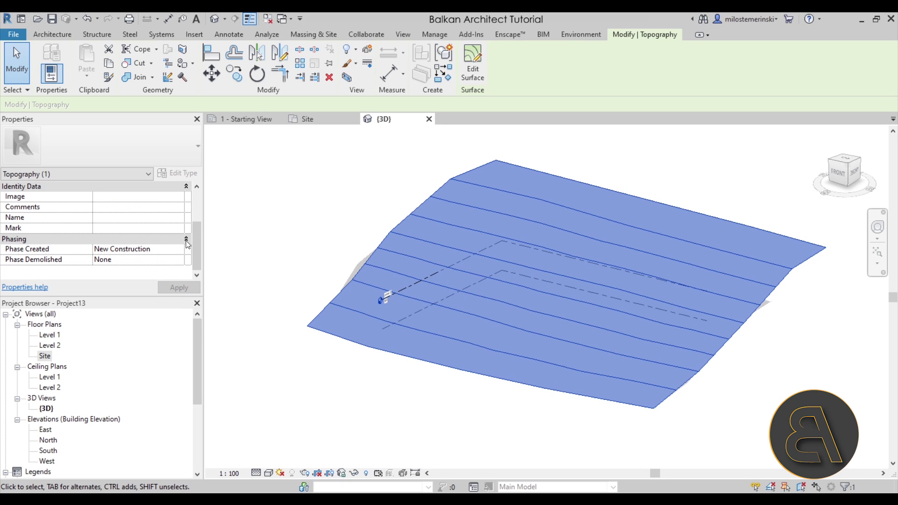
{"action": "mouse_move", "coordinate": [37, 255]}
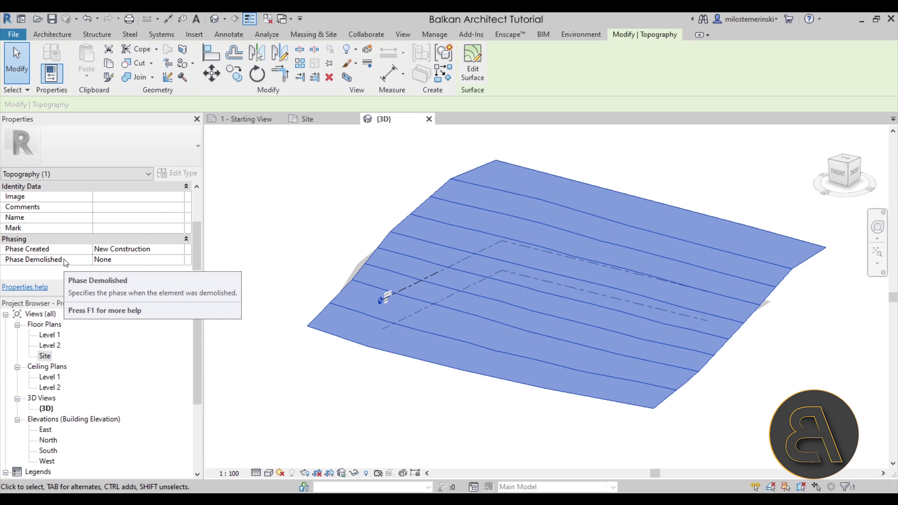
{"action": "left_click", "coordinate": [280, 251]}
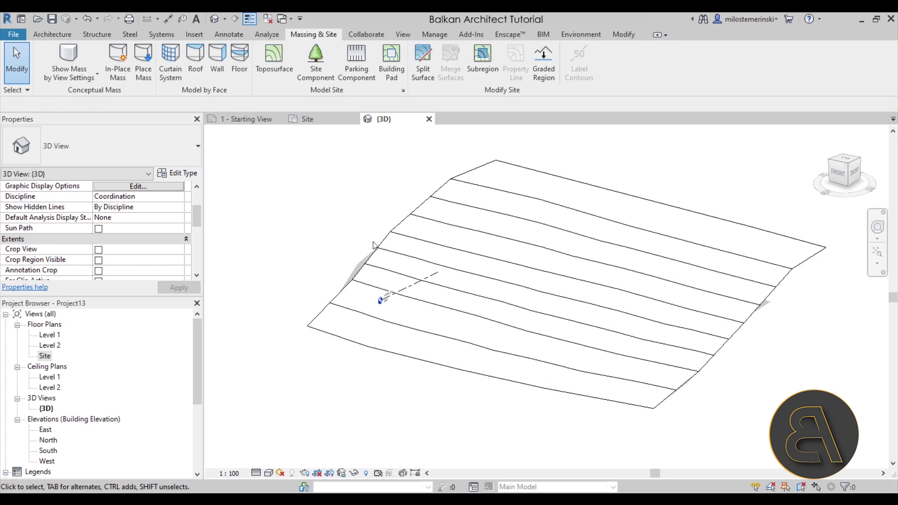
{"action": "left_click", "coordinate": [522, 259]}
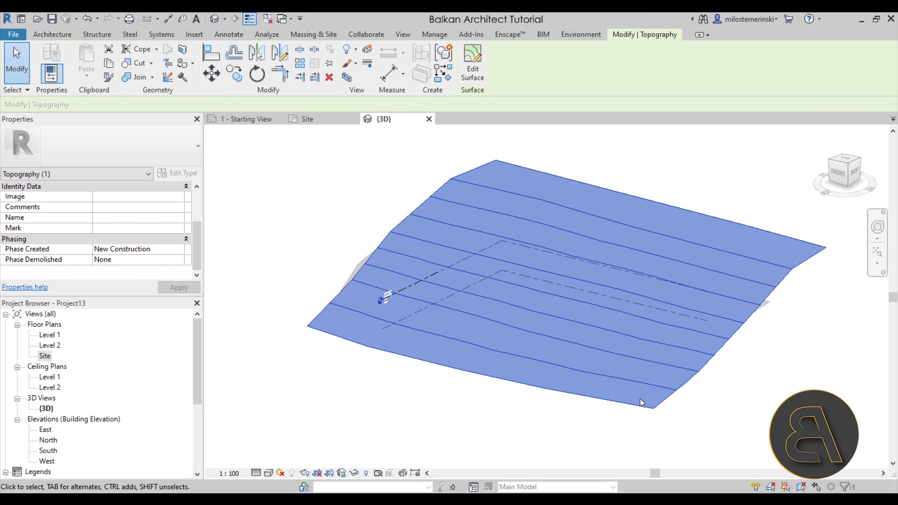
{"action": "left_click", "coordinate": [550, 414]}
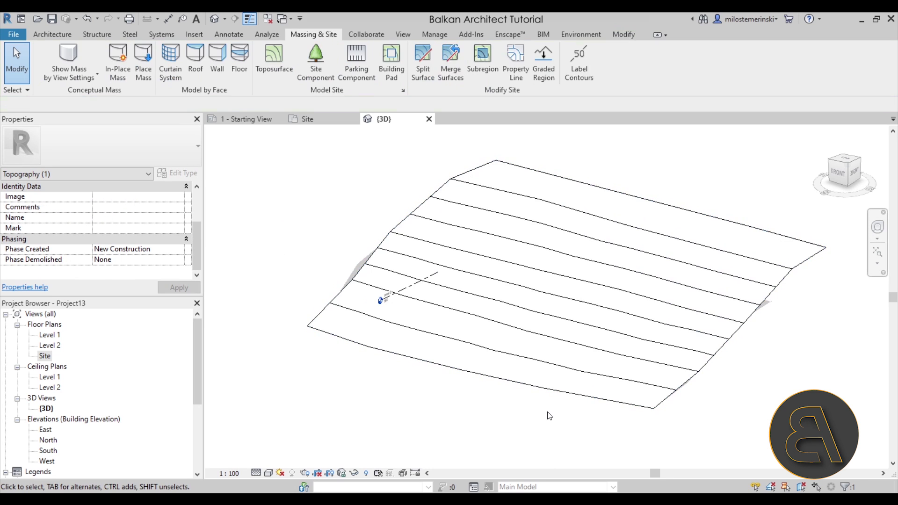
Step: Start a Graded Region and choose to rebuild the surface from perimeter points only
{"action": "left_click", "coordinate": [543, 83]}
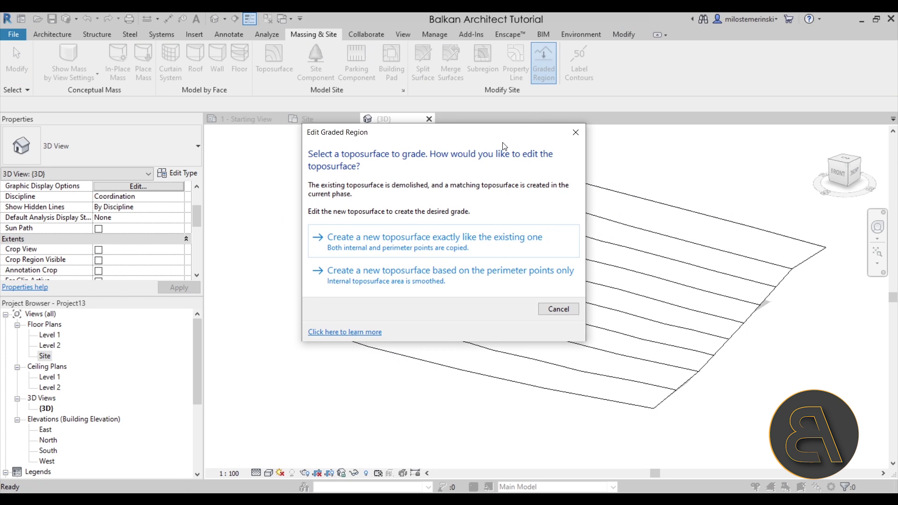
{"action": "left_click_drag", "start_coordinate": [497, 142], "coordinate": [421, 155]}
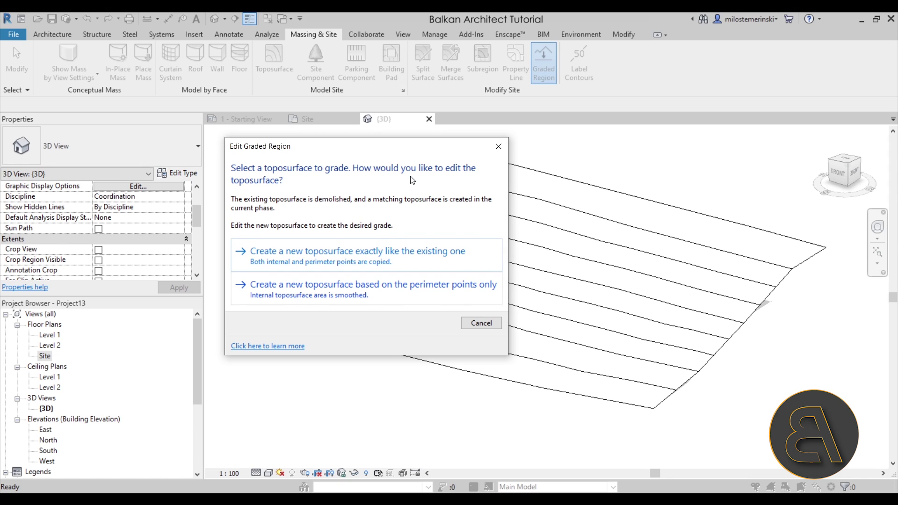
{"action": "left_click_drag", "start_coordinate": [404, 152], "coordinate": [243, 69]}
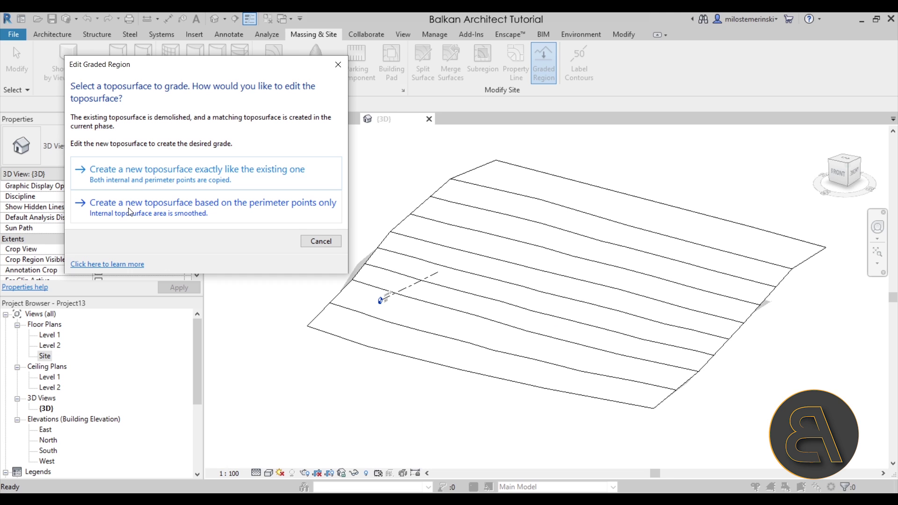
{"action": "left_click", "coordinate": [262, 209]}
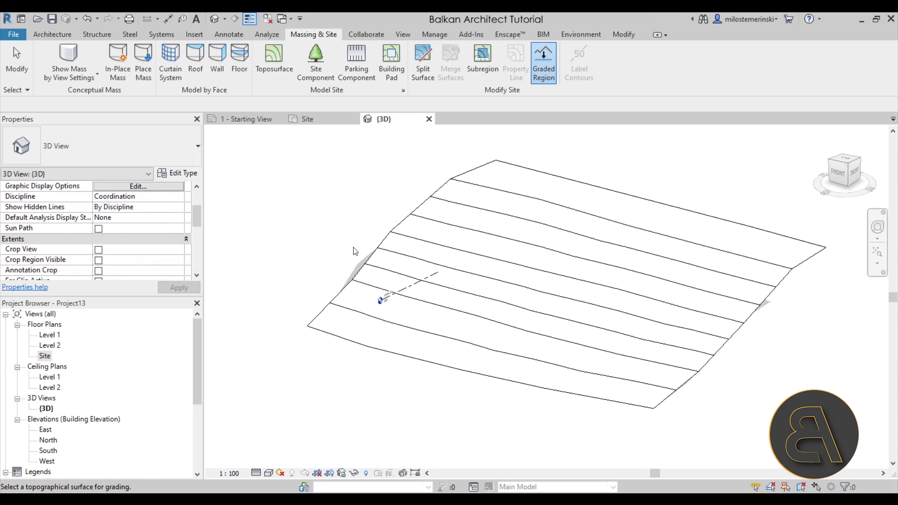
Step: Pick the toposurface for grading, dismiss the phase warning, and inspect the regraded surface
{"action": "left_click", "coordinate": [383, 248]}
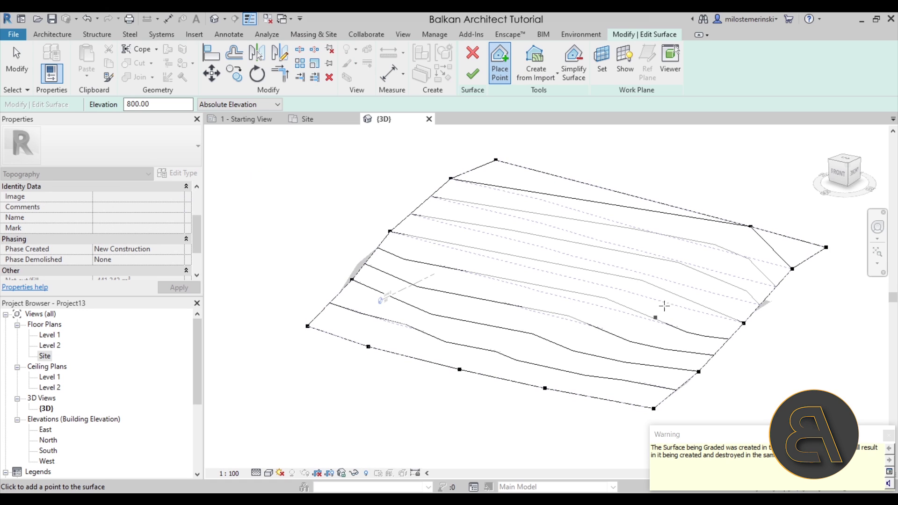
{"action": "key", "text": "Escape"}
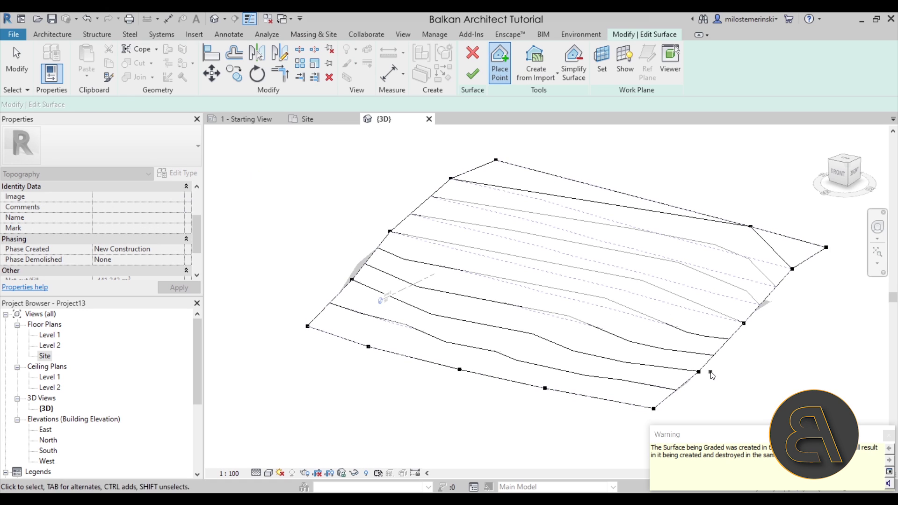
{"action": "left_click", "coordinate": [889, 435]}
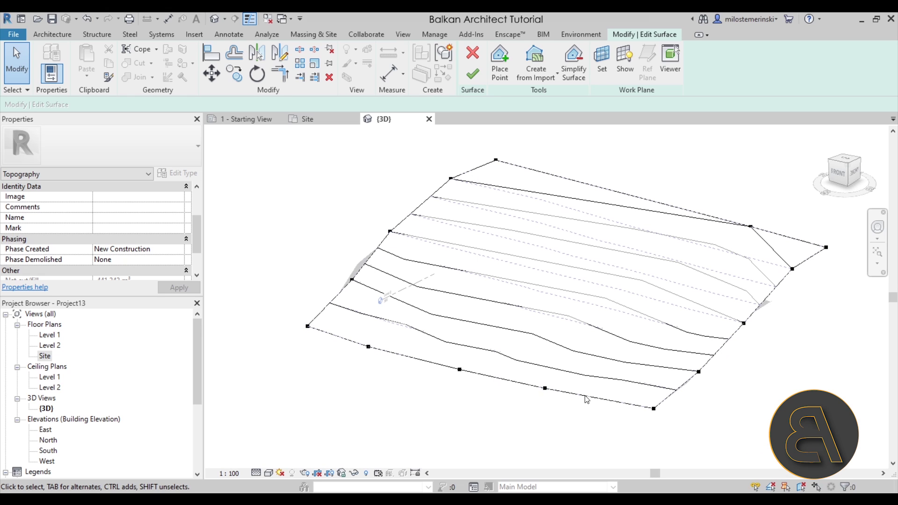
{"action": "key", "text": "shift"}
{"action": "middle_click_drag", "start_coordinate": [559, 277], "coordinate": [551, 260], "text": "shift"}
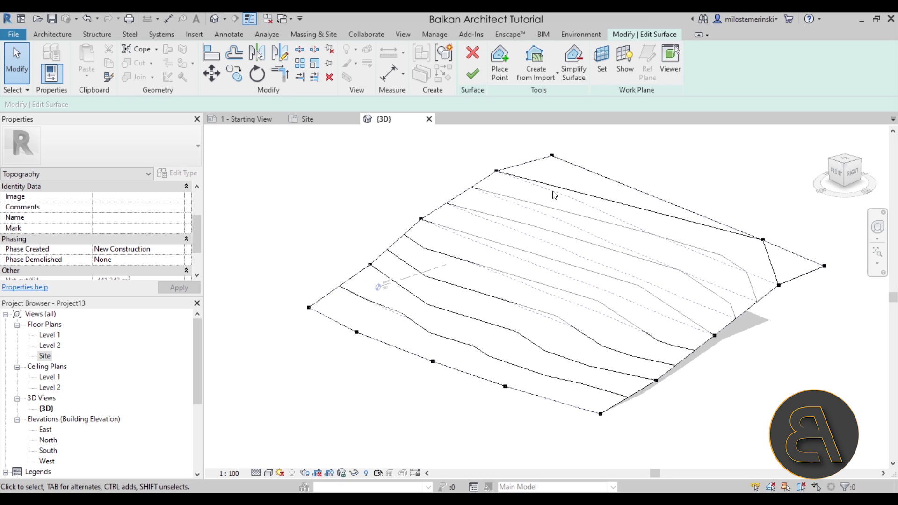
{"action": "middle_click_drag", "start_coordinate": [519, 245], "coordinate": [608, 240], "text": "shift"}
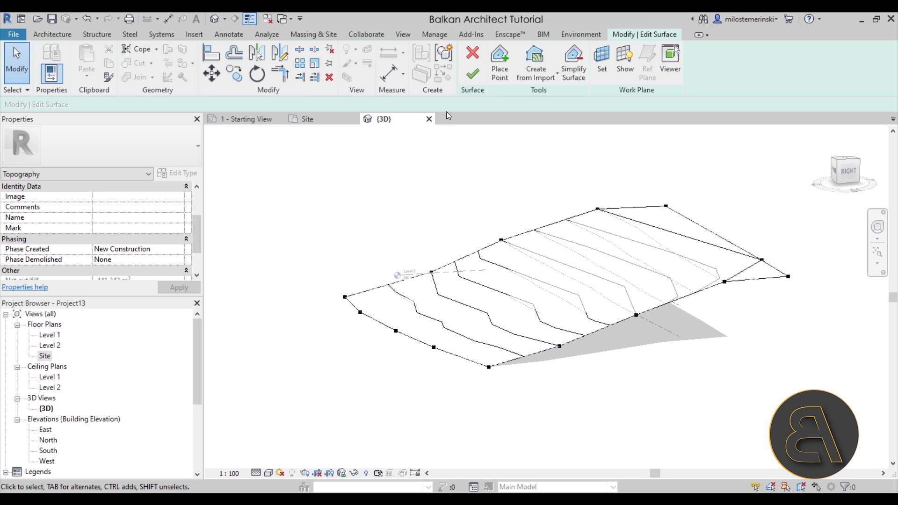
Step: Finish the regraded surface and bring up the graded region choices again
{"action": "left_click", "coordinate": [472, 73]}
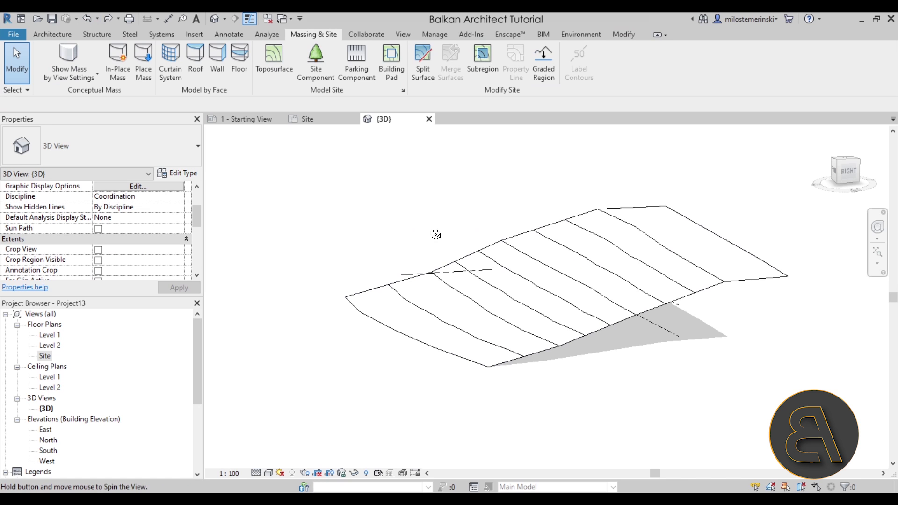
{"action": "middle_click_drag", "start_coordinate": [436, 234], "coordinate": [514, 104], "text": "shift"}
{"action": "left_click", "coordinate": [543, 61]}
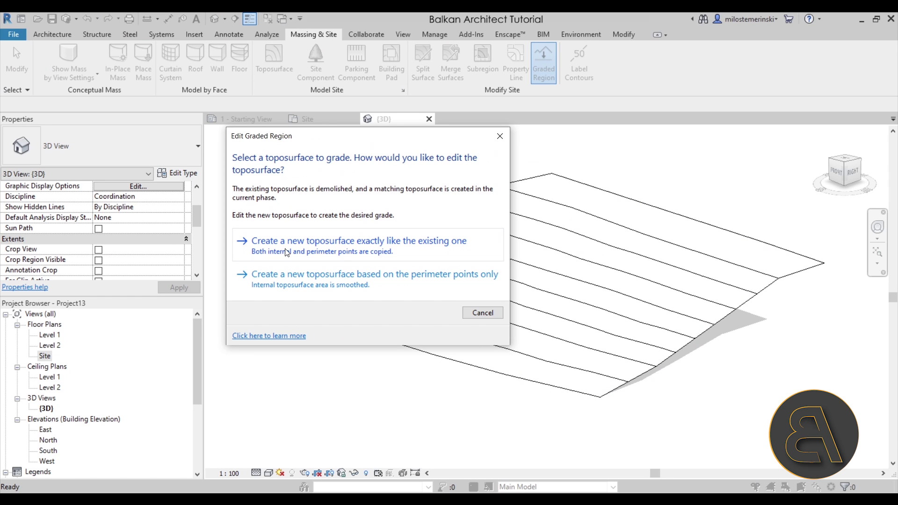
Step: Grade an exact copy of the toposurface and zoom toward its interior points
{"action": "left_click", "coordinate": [285, 248]}
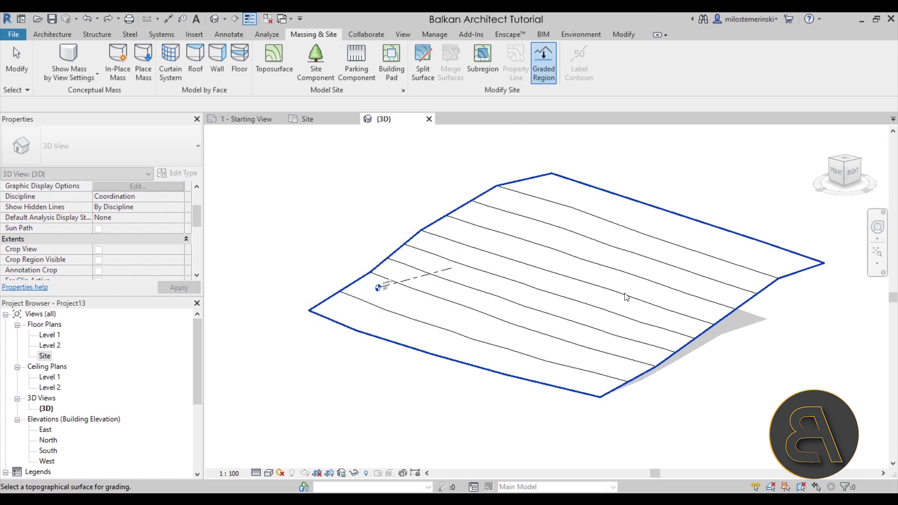
{"action": "left_click", "coordinate": [618, 279]}
{"action": "middle_click_drag", "start_coordinate": [540, 298], "coordinate": [471, 227], "text": "shift"}
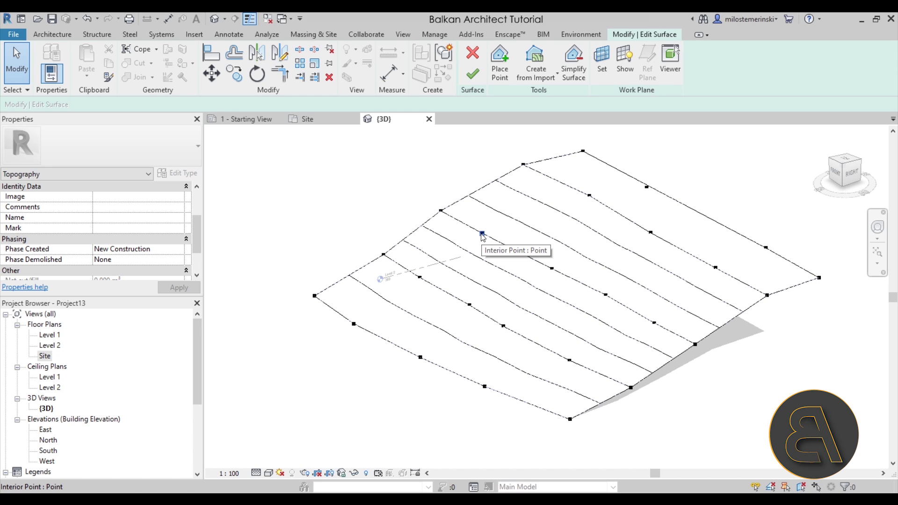
{"action": "middle_click_drag", "start_coordinate": [427, 286], "coordinate": [409, 307], "text": "shift"}
{"action": "scroll", "coordinate": [409, 307], "scroll_direction": "up", "scroll_amount": 3}
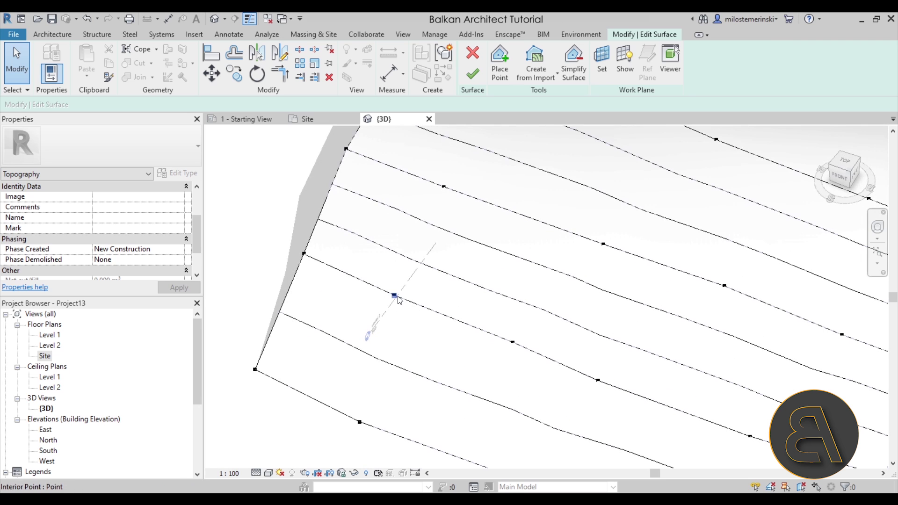
Step: Drag several interior terrain points to bend and reshape the contours
{"action": "left_click", "coordinate": [444, 185]}
{"action": "left_click_drag", "start_coordinate": [444, 185], "coordinate": [449, 157]}
{"action": "mouse_move", "coordinate": [457, 226]}
{"action": "middle_mouse_down", "text": "shift"}
{"action": "mouse_move", "coordinate": [480, 253]}
{"action": "mouse_move", "coordinate": [546, 204]}
{"action": "mouse_move", "coordinate": [493, 186]}
{"action": "middle_mouse_up", "text": "shift"}
{"action": "mouse_move", "coordinate": [487, 219]}
{"action": "middle_mouse_down", "text": "shift"}
{"action": "mouse_move", "coordinate": [622, 145]}
{"action": "mouse_move", "coordinate": [613, 161]}
{"action": "mouse_move", "coordinate": [628, 169]}
{"action": "mouse_move", "coordinate": [618, 169]}
{"action": "middle_mouse_up", "text": "shift"}
{"action": "scroll", "coordinate": [508, 202], "scroll_direction": "up", "scroll_amount": 5}
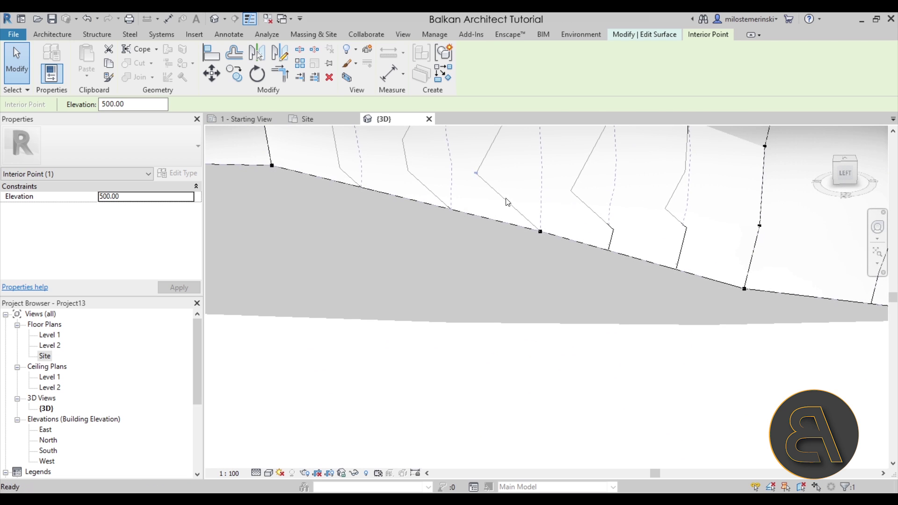
{"action": "scroll", "coordinate": [475, 176], "scroll_direction": "down", "scroll_amount": 2}
{"action": "mouse_move", "coordinate": [496, 234]}
{"action": "middle_mouse_down"}
{"action": "mouse_move", "coordinate": [493, 318]}
{"action": "mouse_move", "coordinate": [495, 288]}
{"action": "middle_mouse_up"}
{"action": "scroll", "coordinate": [500, 269], "scroll_direction": "up", "scroll_amount": 1}
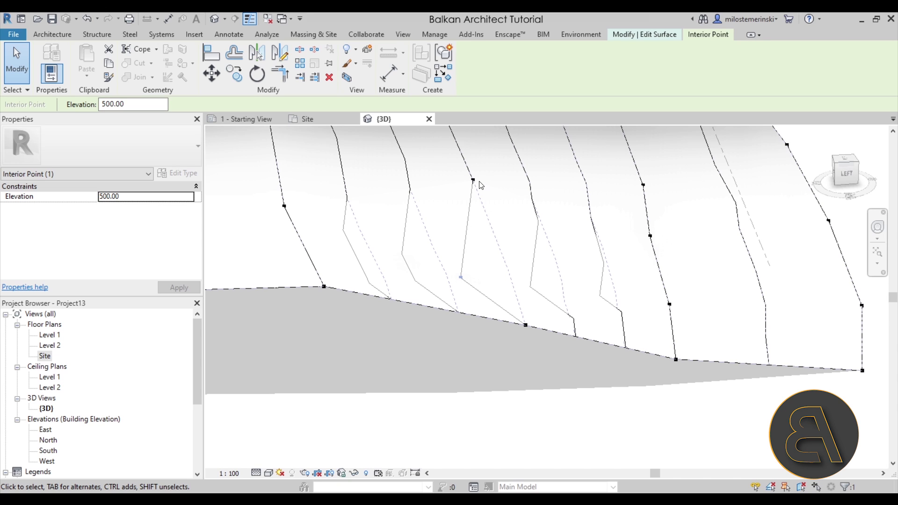
{"action": "left_click_drag", "start_coordinate": [472, 179], "coordinate": [454, 183]}
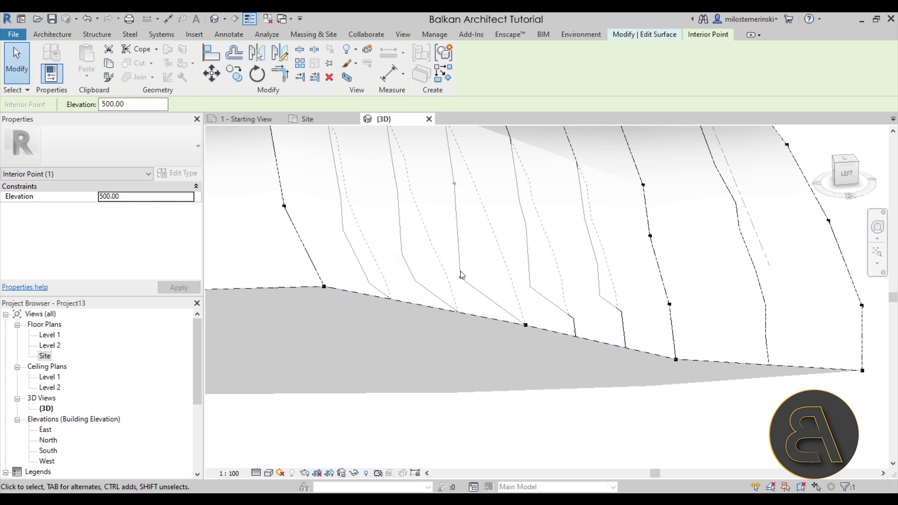
{"action": "middle_click_drag", "start_coordinate": [498, 295], "coordinate": [486, 265], "text": "shift"}
{"action": "left_click_drag", "start_coordinate": [446, 251], "coordinate": [509, 244]}
Step: Select another interior point, orbit around it, and switch to the Site plan
{"action": "key", "text": "Escape"}
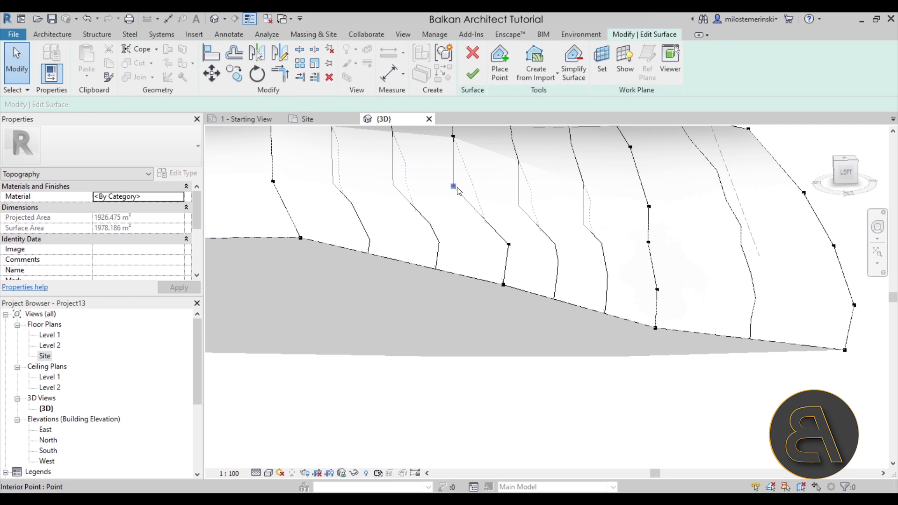
{"action": "left_click", "coordinate": [453, 186]}
{"action": "middle_click_drag", "start_coordinate": [469, 257], "coordinate": [381, 386], "text": "shift"}
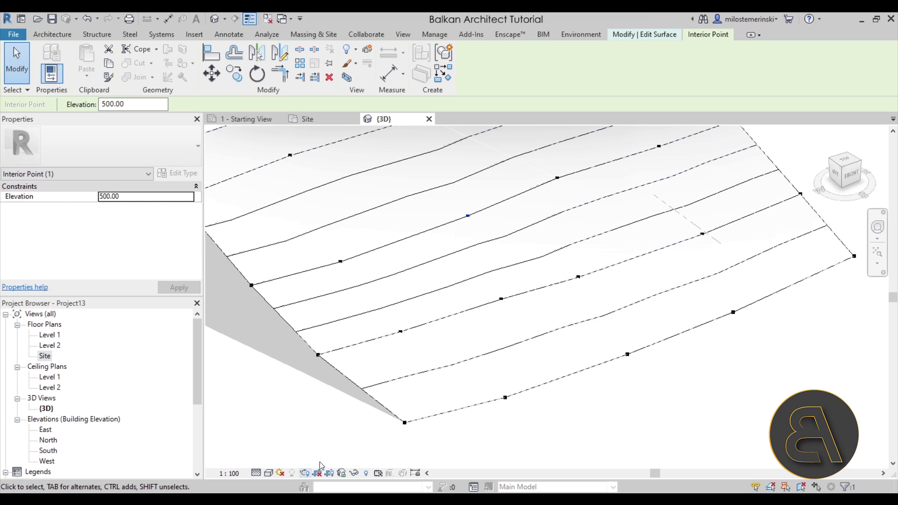
{"action": "middle_click_drag", "start_coordinate": [446, 307], "coordinate": [412, 304], "text": "shift"}
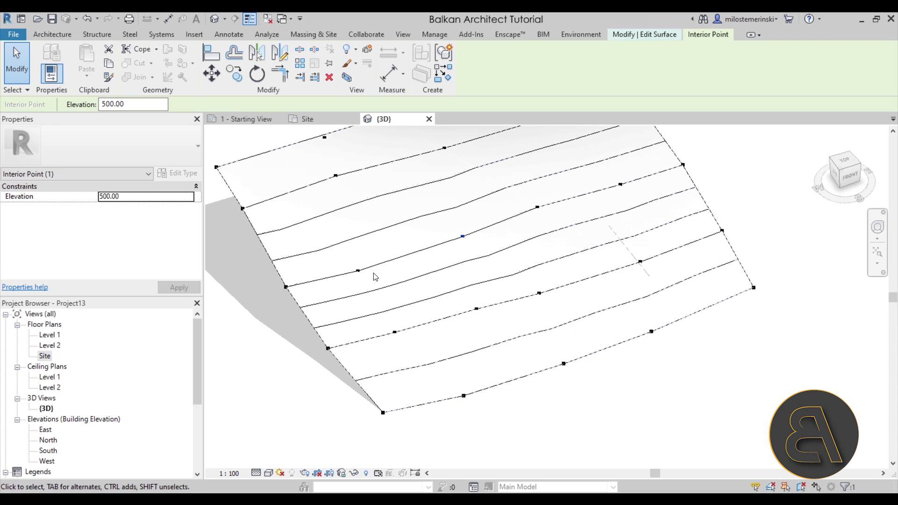
{"action": "left_click", "coordinate": [323, 119]}
Step: Clear the point selection and finish the surface edit in the Site plan
{"action": "middle_click_drag", "start_coordinate": [364, 293], "coordinate": [355, 333]}
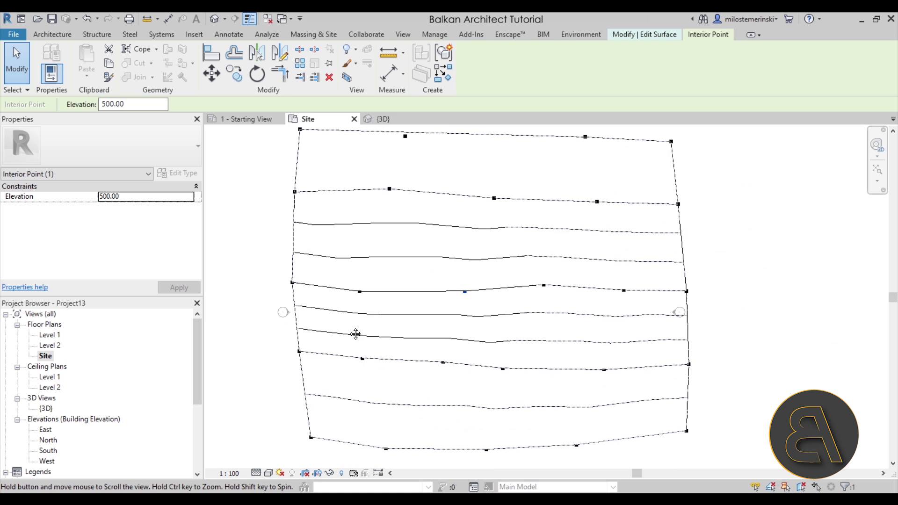
{"action": "key", "text": "Escape"}
{"action": "scroll", "coordinate": [167, 270], "scroll_direction": "down", "scroll_amount": 1}
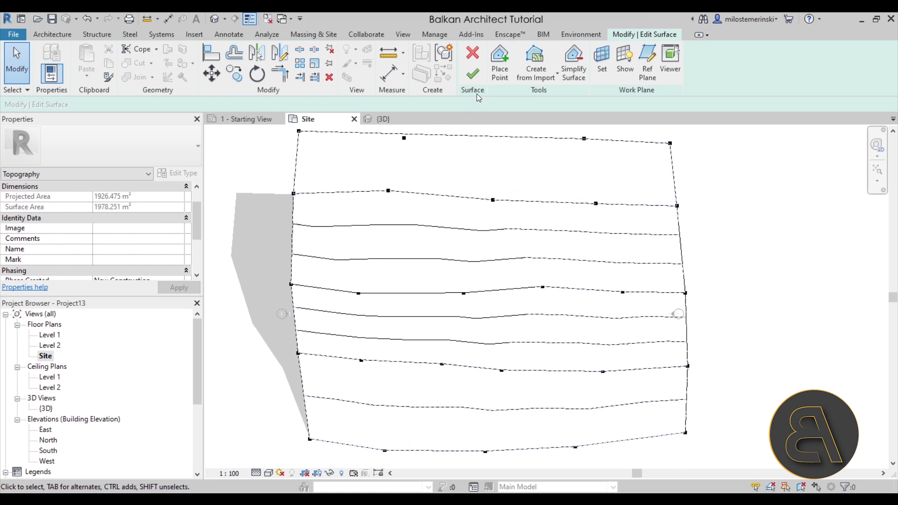
{"action": "left_click", "coordinate": [475, 75]}
Step: Set the Site plan's View Template to <None> and its visual style to Wireframe
{"action": "scroll", "coordinate": [161, 238], "scroll_direction": "down", "scroll_amount": 6}
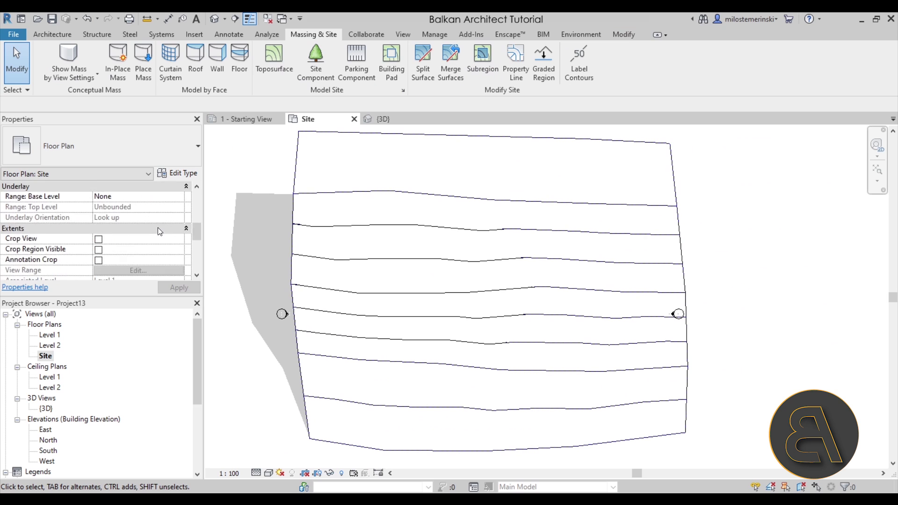
{"action": "scroll", "coordinate": [159, 238], "scroll_direction": "down", "scroll_amount": 2}
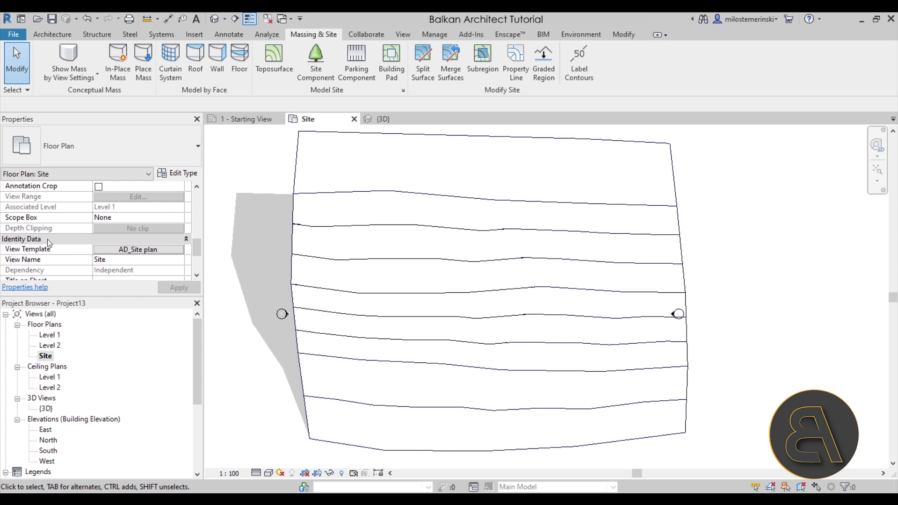
{"action": "left_click", "coordinate": [117, 251]}
{"action": "left_click", "coordinate": [241, 243]}
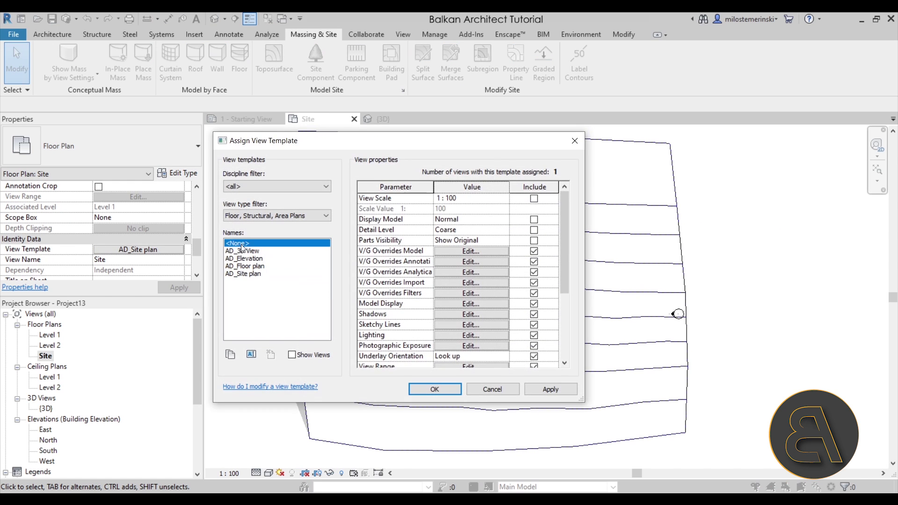
{"action": "left_click", "coordinate": [551, 390]}
{"action": "left_click", "coordinate": [433, 391]}
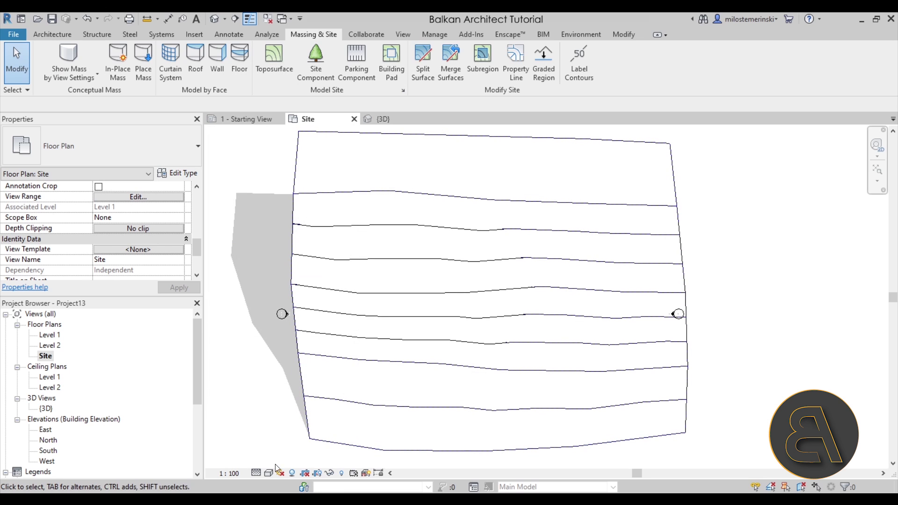
{"action": "left_click", "coordinate": [269, 473]}
{"action": "left_click", "coordinate": [304, 401]}
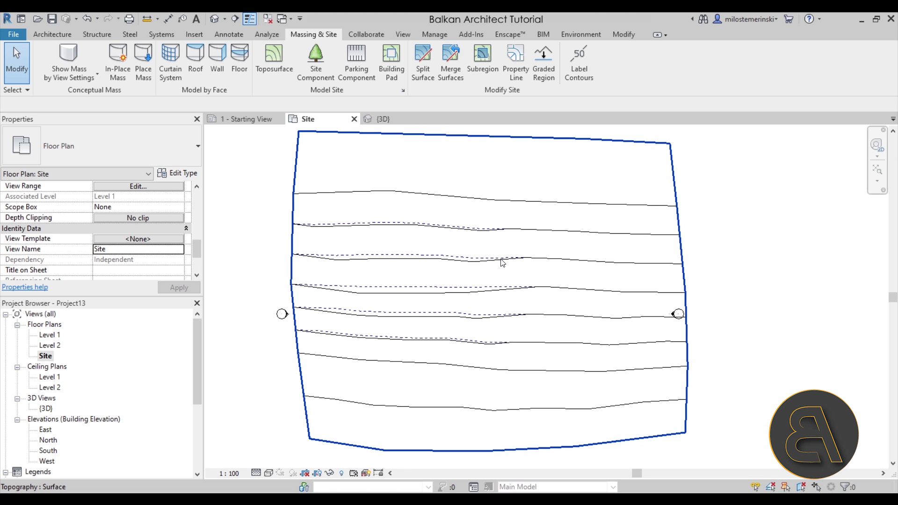
Step: Select the toposurface in the Site plan and enter Edit Surface
{"action": "scroll", "coordinate": [326, 258], "scroll_direction": "up", "scroll_amount": 1}
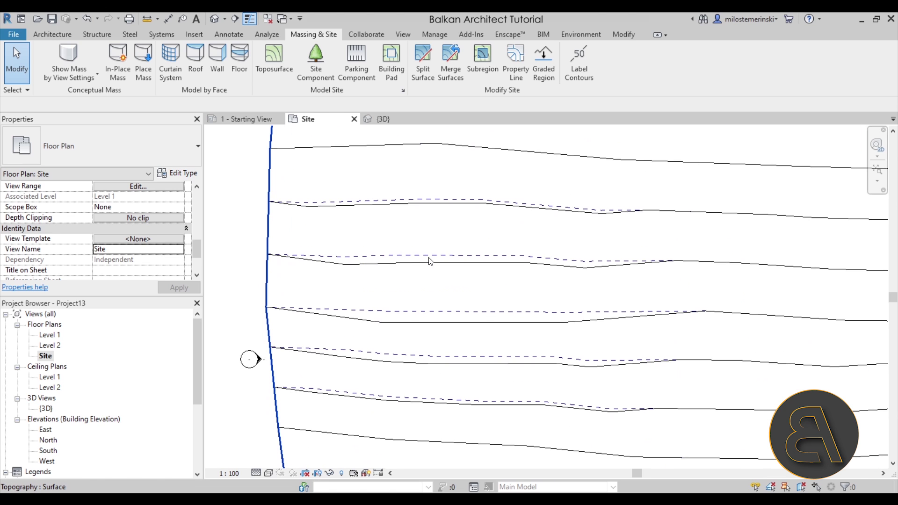
{"action": "left_click", "coordinate": [340, 258]}
{"action": "scroll", "coordinate": [435, 180], "scroll_direction": "down", "scroll_amount": 1}
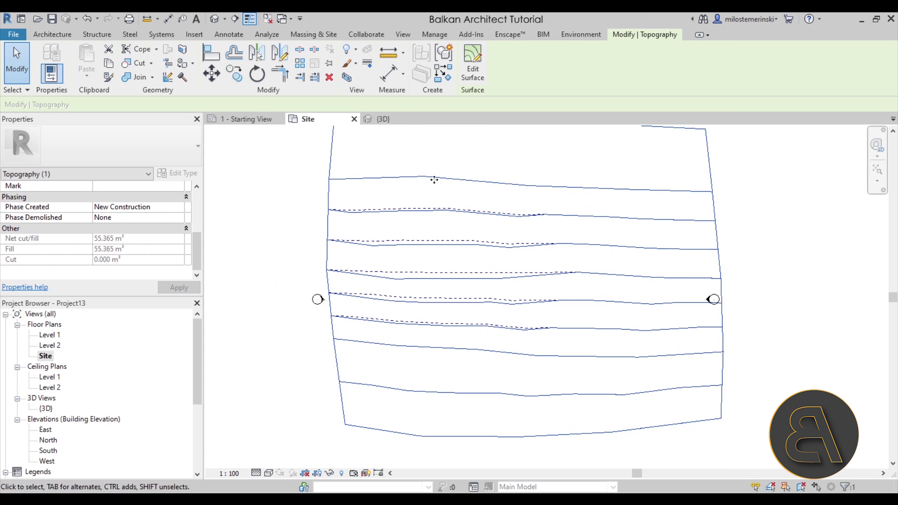
{"action": "left_click", "coordinate": [474, 70]}
{"action": "middle_click_drag", "start_coordinate": [461, 253], "coordinate": [431, 261]}
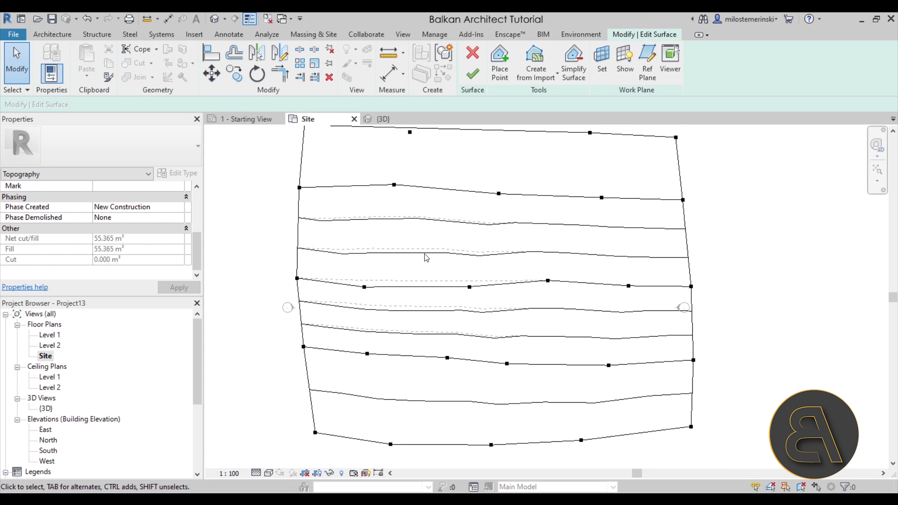
Step: In the 3D view, orbit and inspect an interior point, then finish the surface
{"action": "left_click", "coordinate": [393, 121]}
{"action": "middle_click_drag", "start_coordinate": [501, 301], "coordinate": [622, 244], "text": "shift"}
{"action": "scroll", "coordinate": [451, 290], "scroll_direction": "up", "scroll_amount": 3}
{"action": "left_click", "coordinate": [406, 289]}
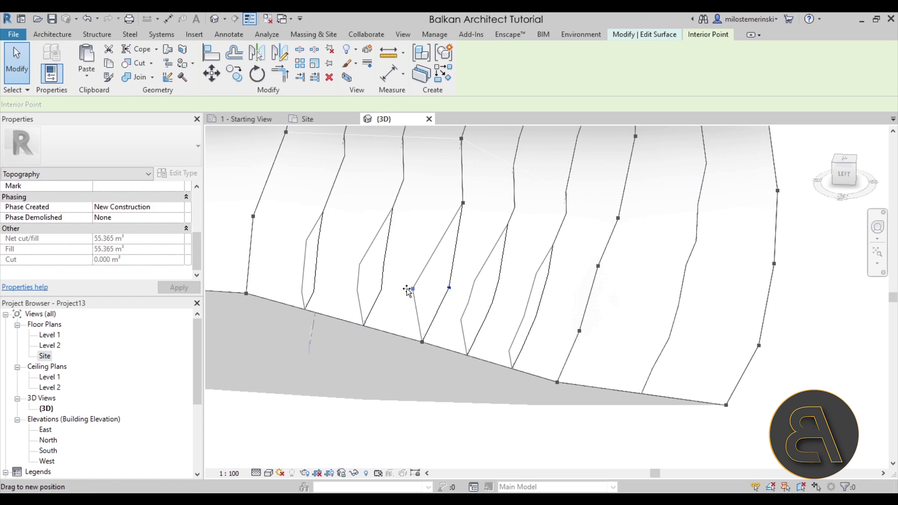
{"action": "middle_click_drag", "start_coordinate": [465, 293], "coordinate": [356, 329], "text": "shift"}
{"action": "left_click", "coordinate": [325, 364]}
{"action": "left_click", "coordinate": [473, 74]}
{"action": "middle_click_drag", "start_coordinate": [468, 211], "coordinate": [330, 267], "text": "shift"}
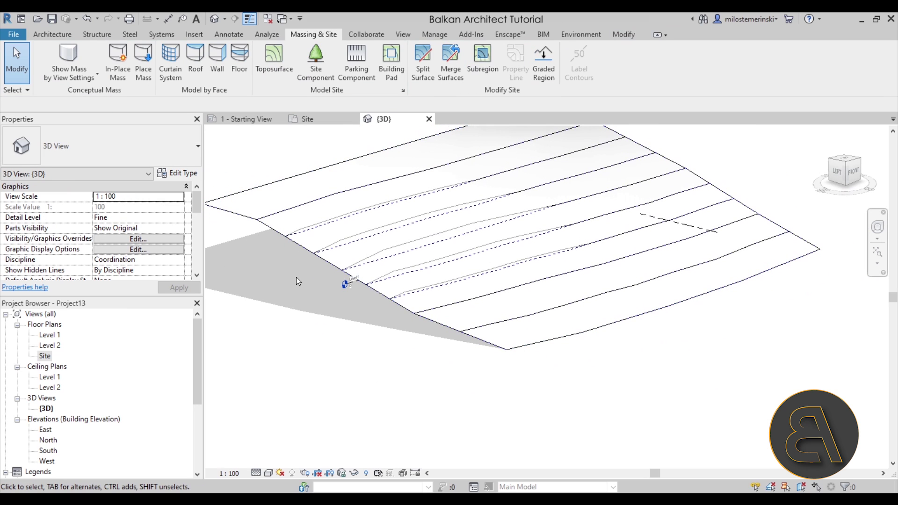
Step: Set the original toposurface's Phase Created to Existing and apply it
{"action": "left_click", "coordinate": [339, 219]}
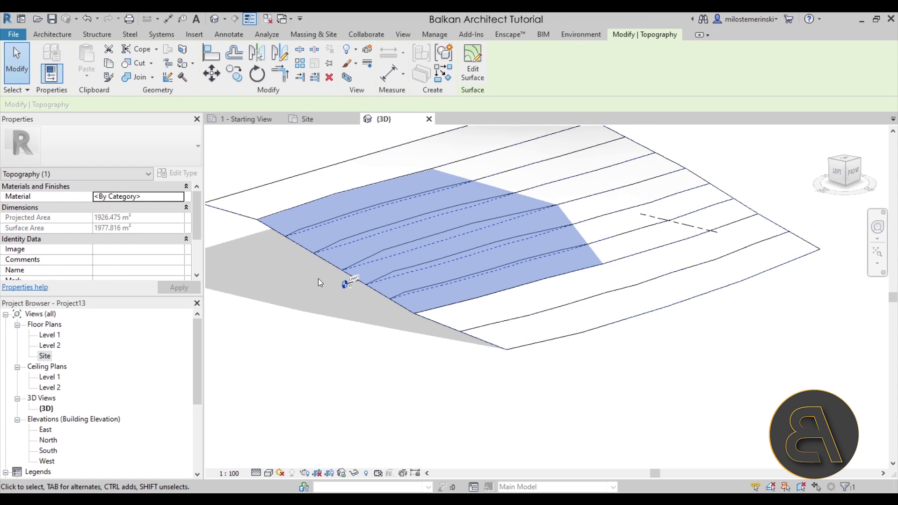
{"action": "scroll", "coordinate": [166, 229], "scroll_direction": "down", "scroll_amount": 3}
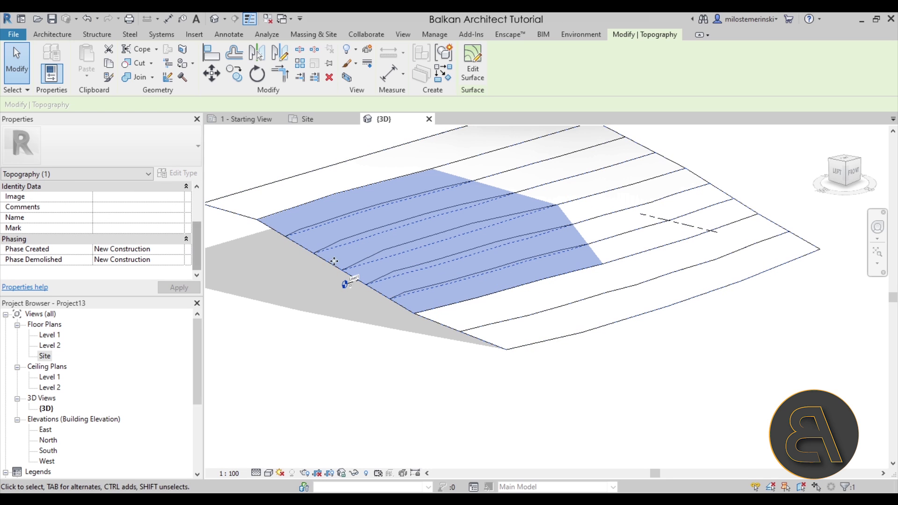
{"action": "middle_click_drag", "start_coordinate": [431, 353], "coordinate": [485, 282], "text": "shift"}
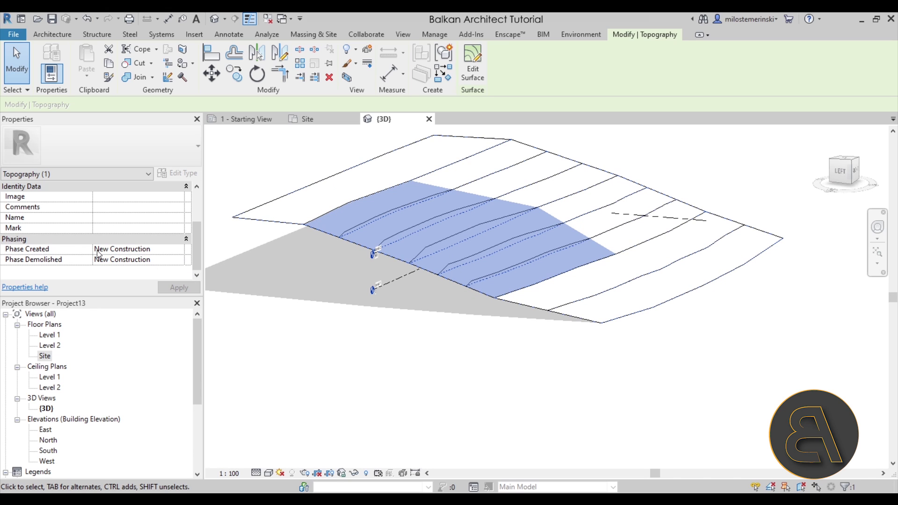
{"action": "left_click", "coordinate": [179, 253]}
{"action": "left_click", "coordinate": [128, 260]}
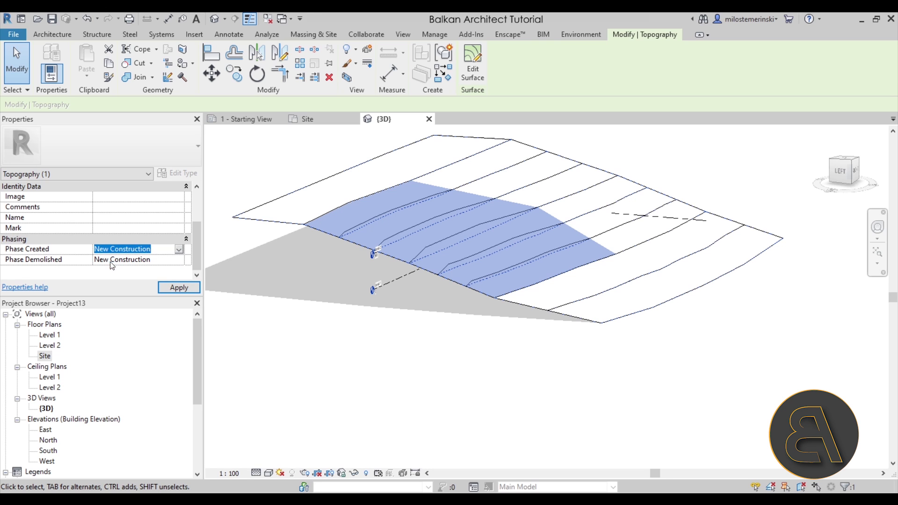
{"action": "left_click", "coordinate": [170, 285]}
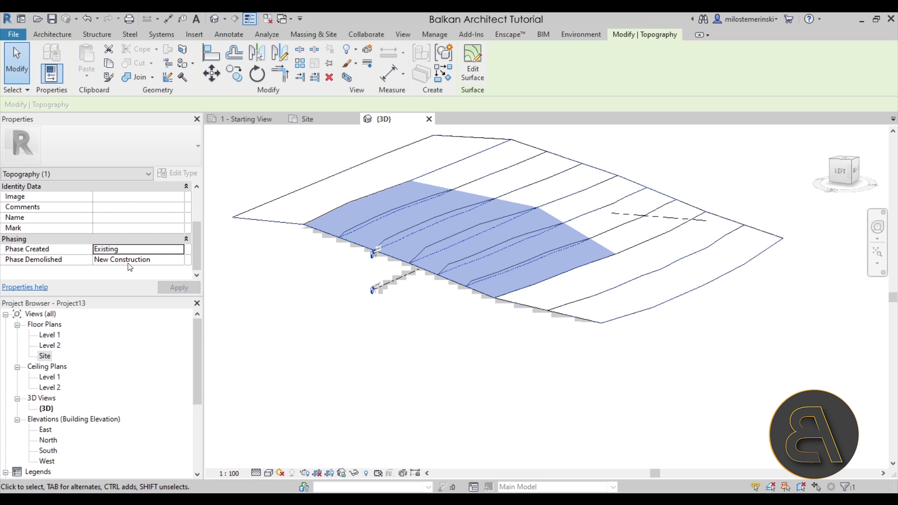
Step: Select the graded surface and read its Net cut/fill: 142.245 m³ cut, no fill
{"action": "left_click", "coordinate": [289, 260]}
{"action": "left_click", "coordinate": [289, 198]}
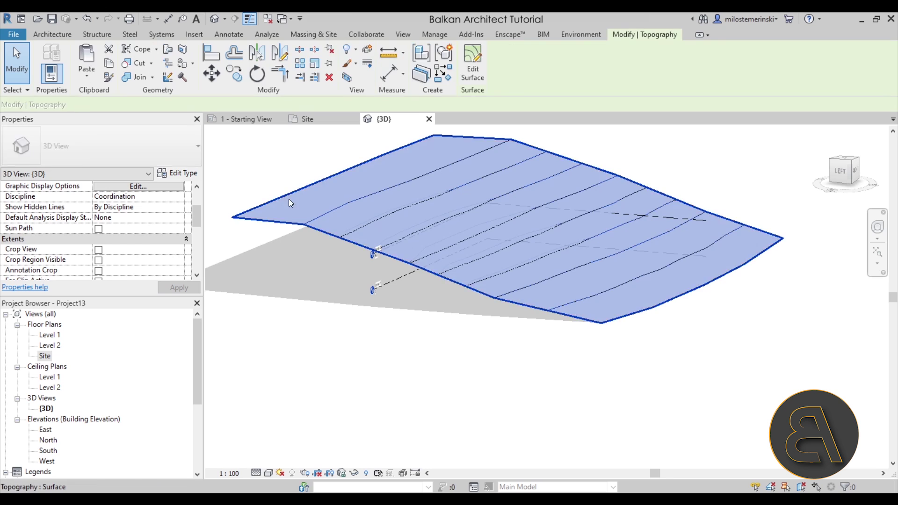
{"action": "scroll", "coordinate": [117, 253], "scroll_direction": "down", "scroll_amount": 2}
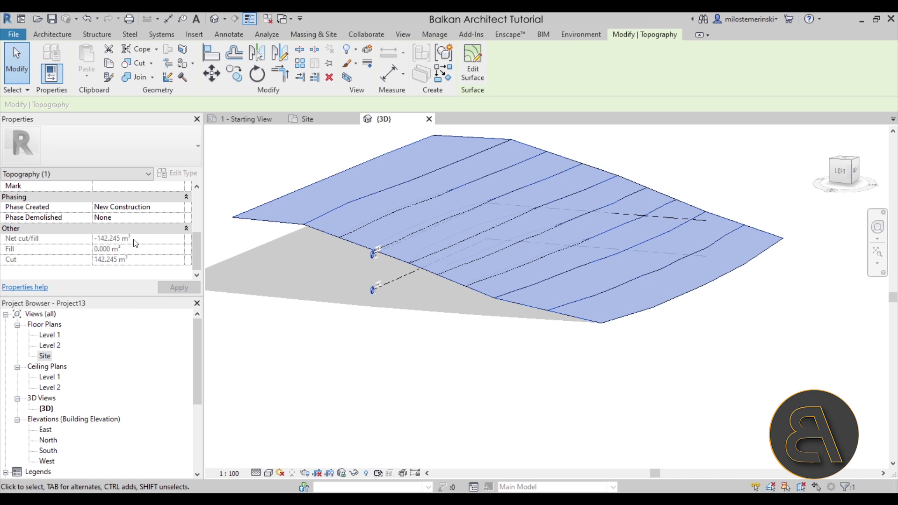
{"action": "left_click", "coordinate": [550, 347]}
{"action": "left_click", "coordinate": [489, 323]}
{"action": "middle_click_drag", "start_coordinate": [489, 323], "coordinate": [547, 352], "text": "shift"}
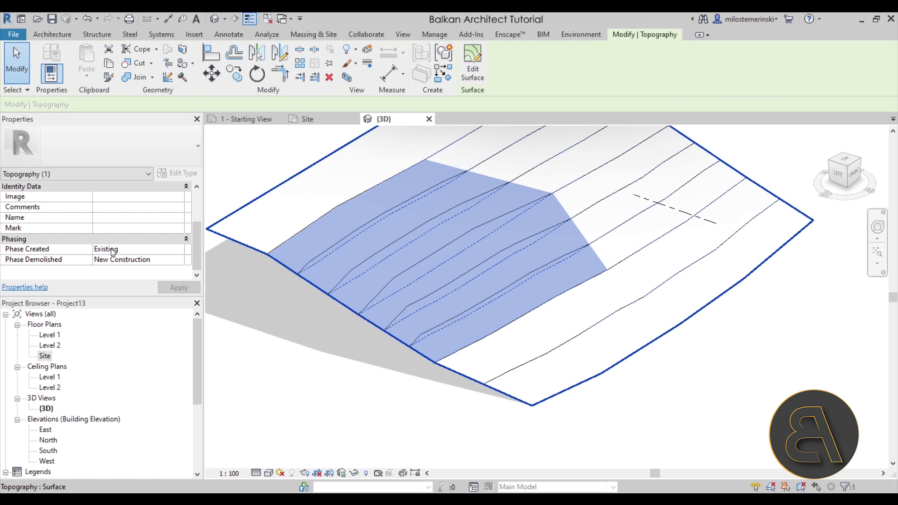
{"action": "left_click", "coordinate": [304, 326]}
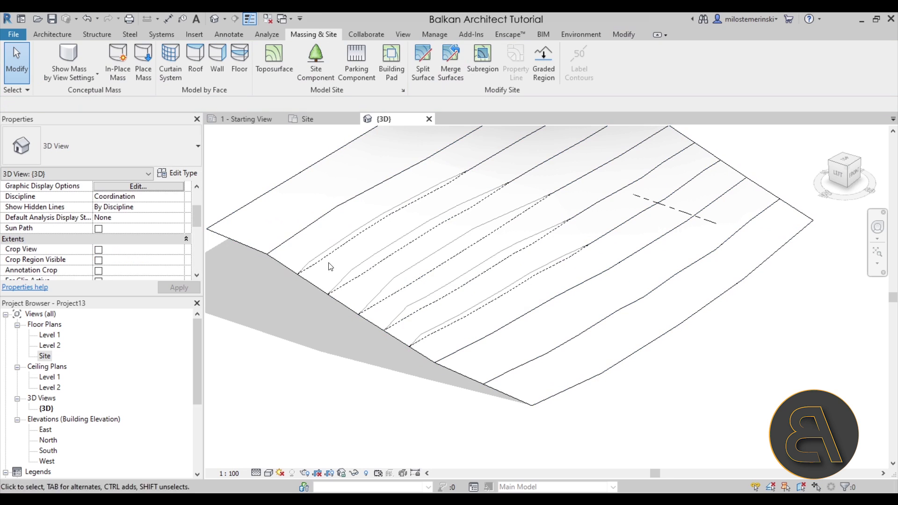
{"action": "left_click", "coordinate": [307, 232]}
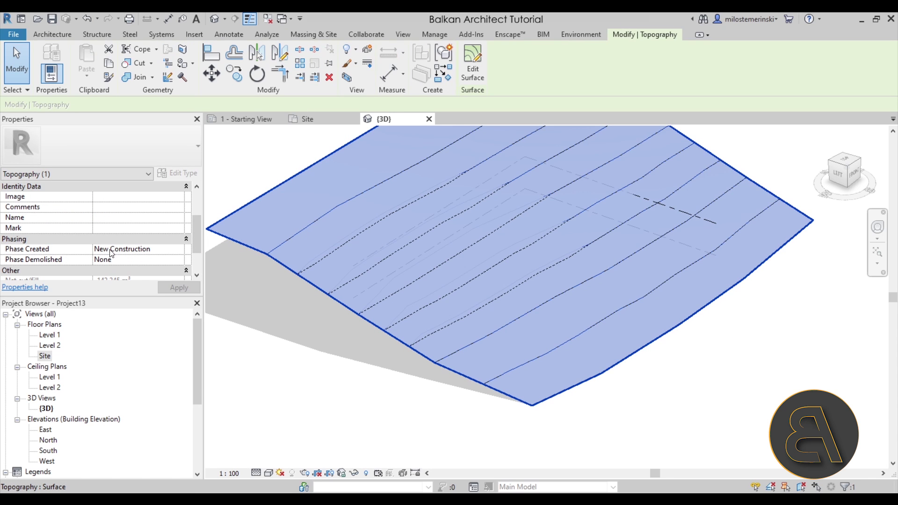
Step: Edit the graded surface and drag several points down the slope to bend the contours
{"action": "left_click", "coordinate": [480, 77]}
{"action": "middle_click_drag", "start_coordinate": [556, 260], "coordinate": [456, 358], "text": "shift"}
{"action": "left_click_drag", "start_coordinate": [389, 373], "coordinate": [390, 400]}
{"action": "left_click_drag", "start_coordinate": [492, 365], "coordinate": [495, 385]}
{"action": "mouse_move", "coordinate": [574, 367]}
{"action": "left_mouse_down"}
{"action": "mouse_move", "coordinate": [584, 379]}
{"action": "mouse_move", "coordinate": [560, 364]}
{"action": "left_mouse_up"}
{"action": "left_click_drag", "start_coordinate": [491, 385], "coordinate": [498, 400]}
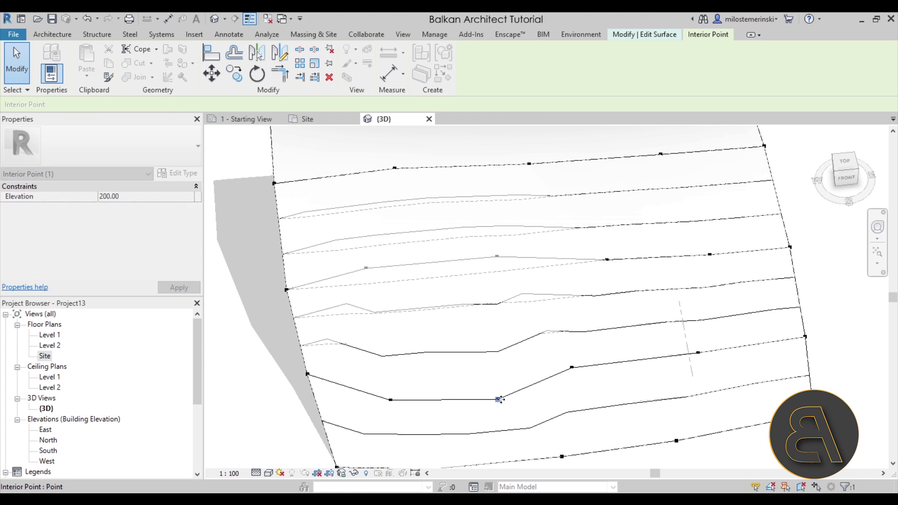
{"action": "left_click_drag", "start_coordinate": [390, 401], "coordinate": [385, 414]}
Step: Move the interior points at elevation 500 up the slope to new positions
{"action": "left_click", "coordinate": [499, 400]}
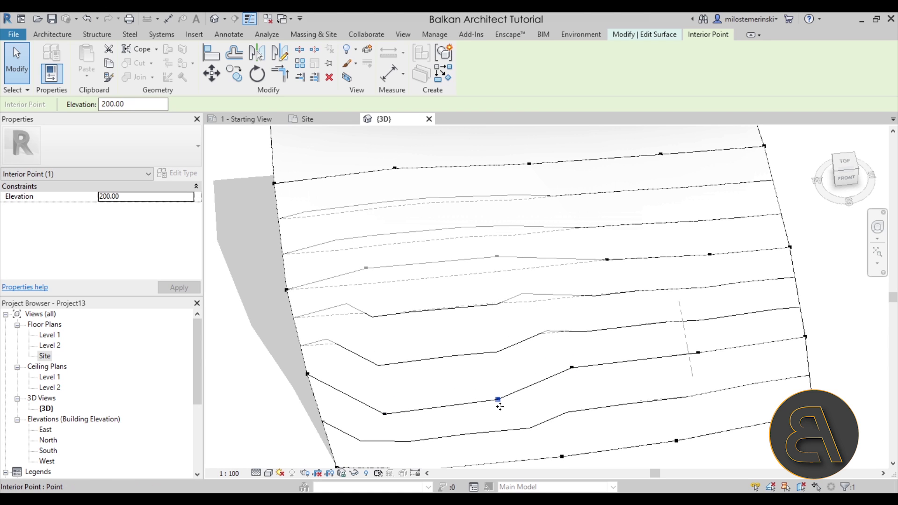
{"action": "left_click_drag", "start_coordinate": [366, 268], "coordinate": [352, 243]}
{"action": "key", "text": "Escape"}
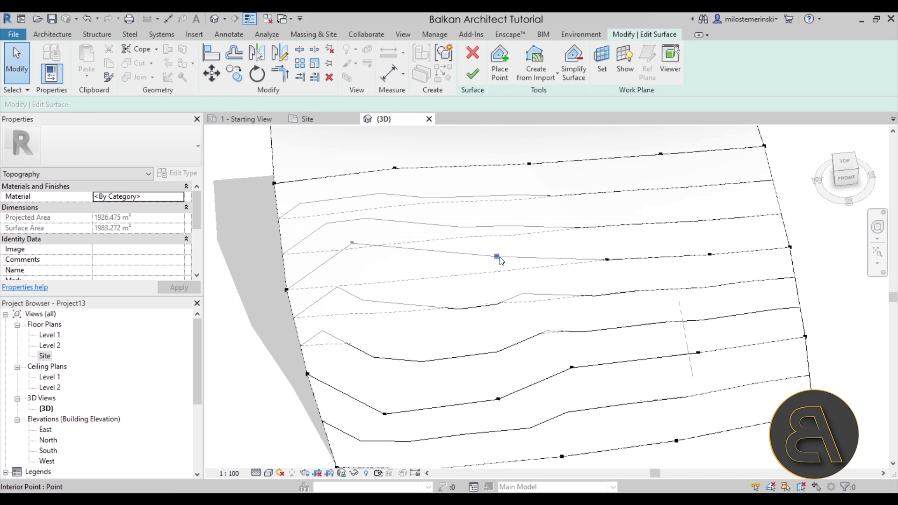
{"action": "left_click", "coordinate": [497, 256]}
{"action": "left_click_drag", "start_coordinate": [497, 258], "coordinate": [491, 235]}
{"action": "left_click_drag", "start_coordinate": [605, 258], "coordinate": [580, 236]}
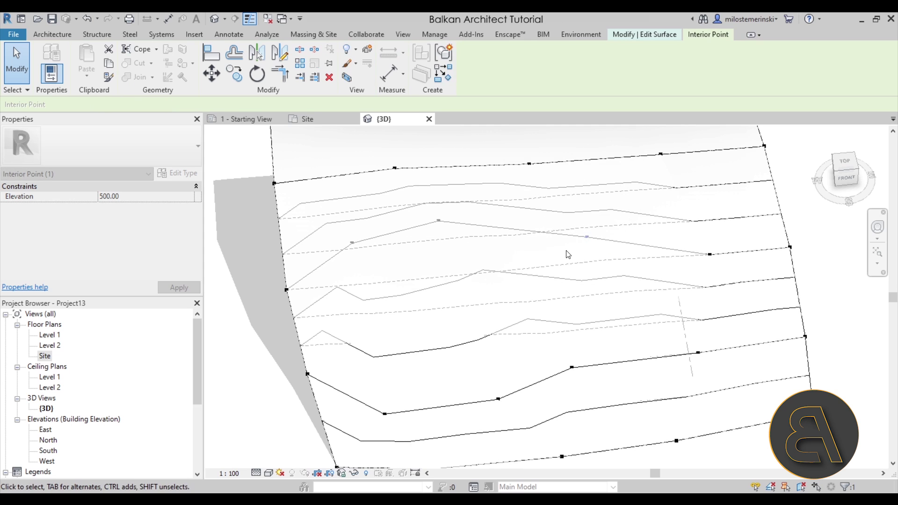
Step: In the Site plan, move another interior point to a new spot
{"action": "left_click", "coordinate": [318, 120]}
{"action": "scroll", "coordinate": [501, 256], "scroll_direction": "down", "scroll_amount": 1}
{"action": "middle_click_drag", "start_coordinate": [501, 257], "coordinate": [499, 283]}
{"action": "scroll", "coordinate": [446, 256], "scroll_direction": "up", "scroll_amount": 2}
{"action": "left_click_drag", "start_coordinate": [358, 260], "coordinate": [332, 250]}
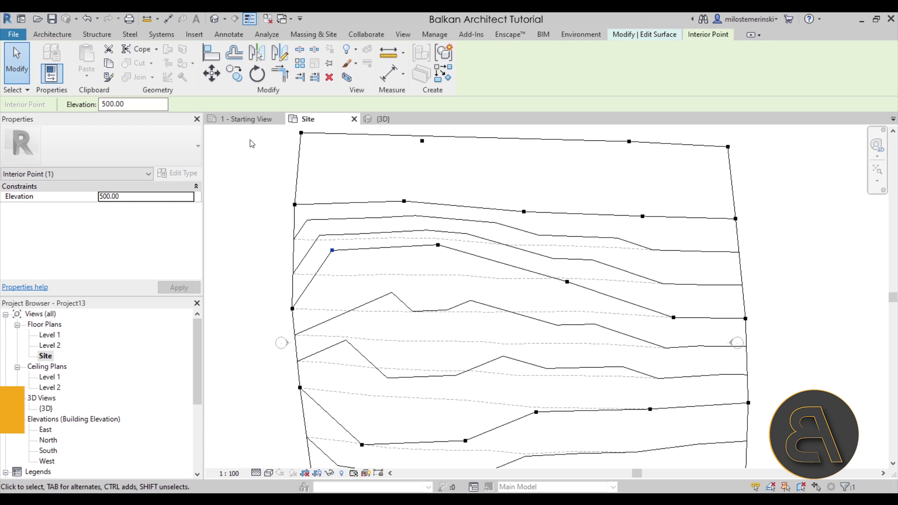
Step: Copy the selected interior topo point to three new places on the surface
{"action": "left_click", "coordinate": [235, 74]}
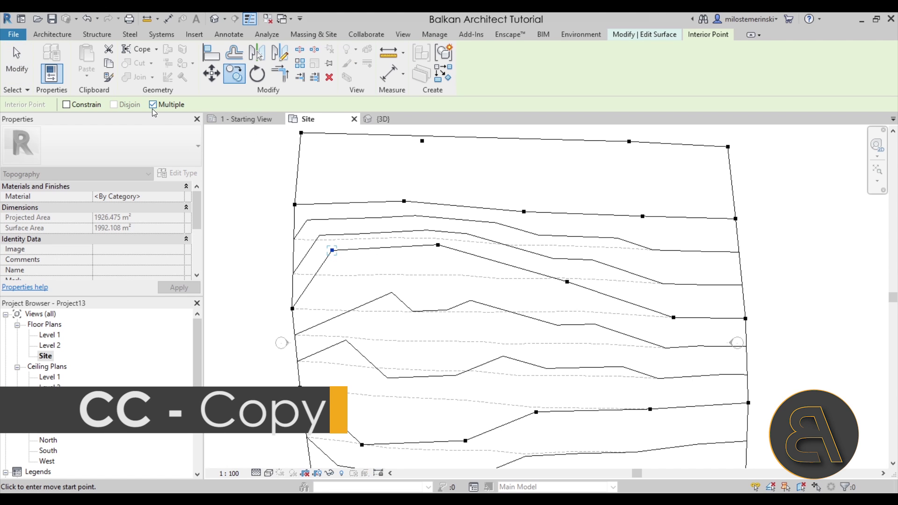
{"action": "scroll", "coordinate": [341, 239], "scroll_direction": "up", "scroll_amount": 1}
{"action": "left_click", "coordinate": [329, 254]}
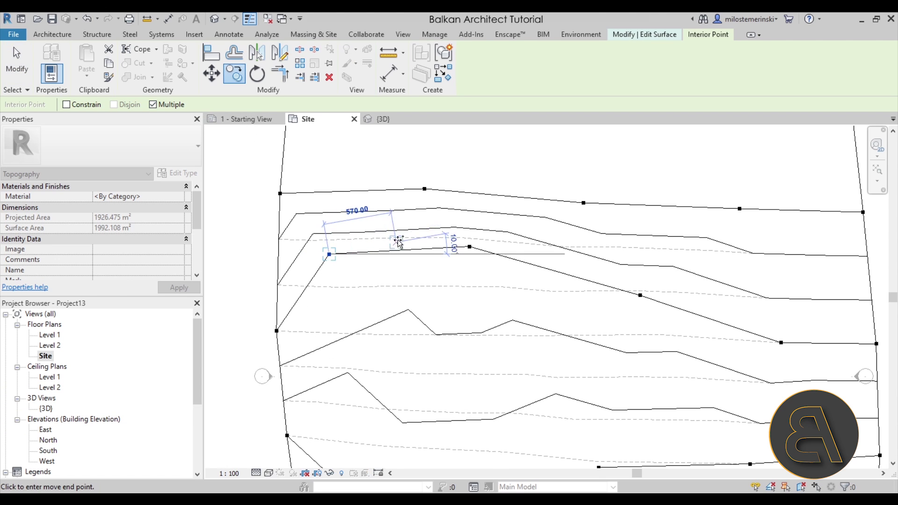
{"action": "left_click", "coordinate": [402, 234]}
{"action": "left_click", "coordinate": [538, 252]}
{"action": "left_click", "coordinate": [597, 285]}
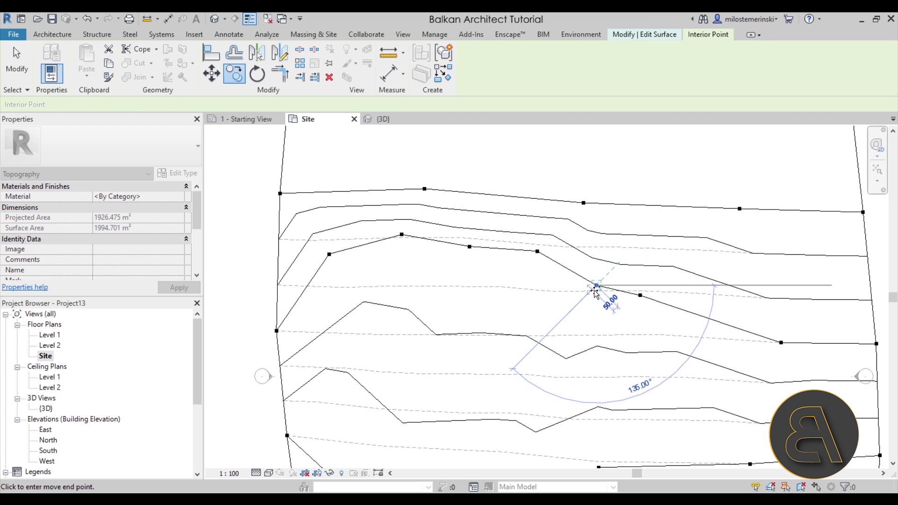
{"action": "scroll", "coordinate": [524, 272], "scroll_direction": "down", "scroll_amount": 2}
{"action": "key", "text": "Escape"}
{"action": "key", "text": "Escape"}
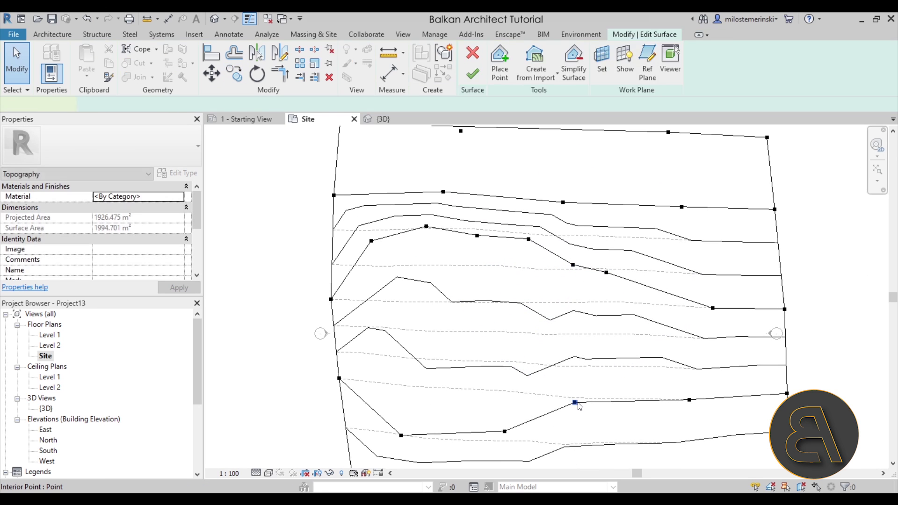
Step: Copy the elevation 200 point to three more spots higher up the slope
{"action": "left_click", "coordinate": [577, 403]}
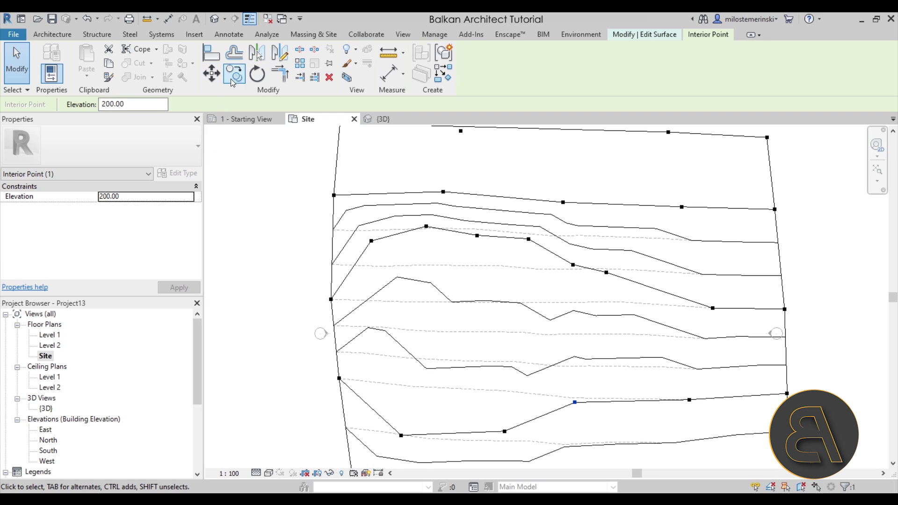
{"action": "left_click", "coordinate": [234, 74]}
{"action": "left_click", "coordinate": [575, 402]}
{"action": "left_click", "coordinate": [534, 284]}
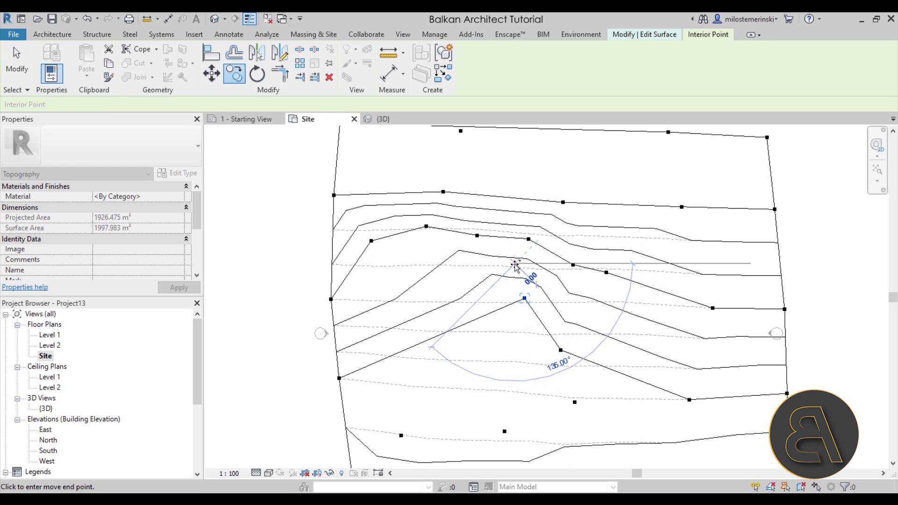
{"action": "left_click", "coordinate": [402, 233]}
{"action": "left_click", "coordinate": [354, 257]}
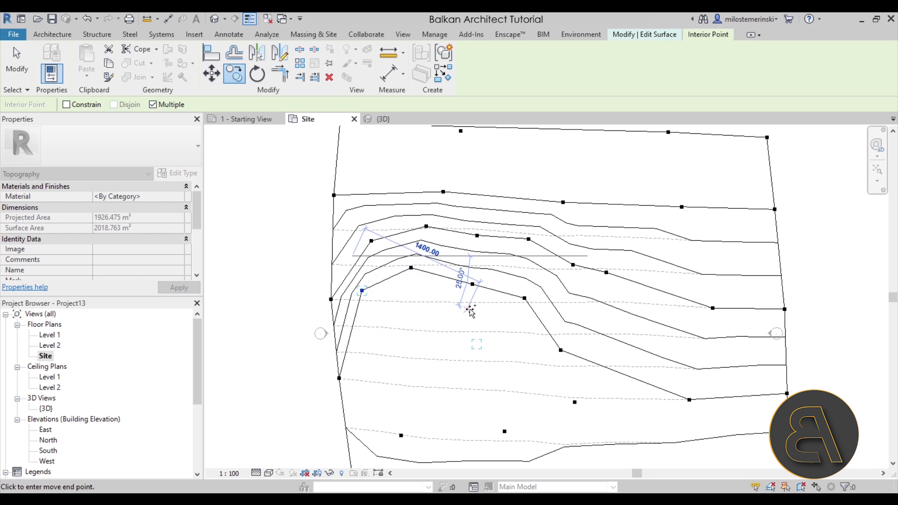
{"action": "key", "text": "Escape"}
{"action": "key", "text": "Escape"}
Step: Drag an elevation 200 topo point upward to reshape the contours
{"action": "scroll", "coordinate": [480, 305], "scroll_direction": "down", "scroll_amount": 2}
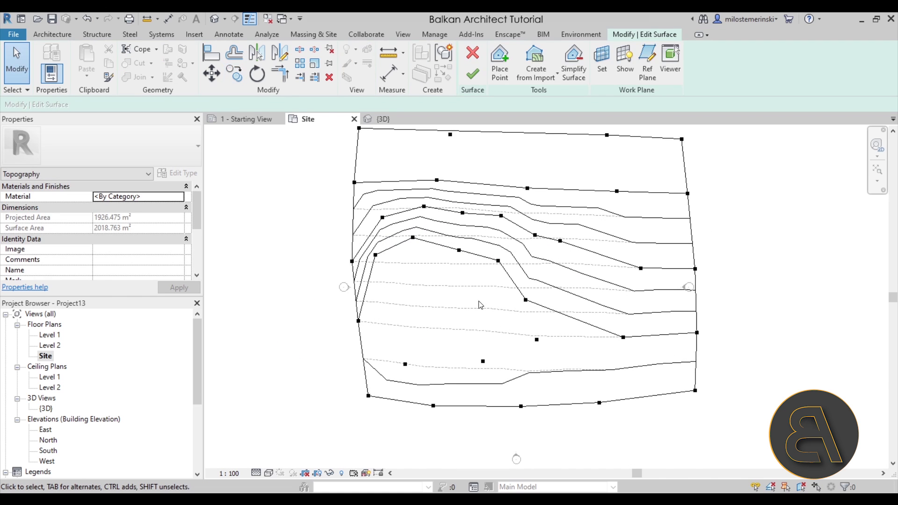
{"action": "scroll", "coordinate": [453, 233], "scroll_direction": "up", "scroll_amount": 1}
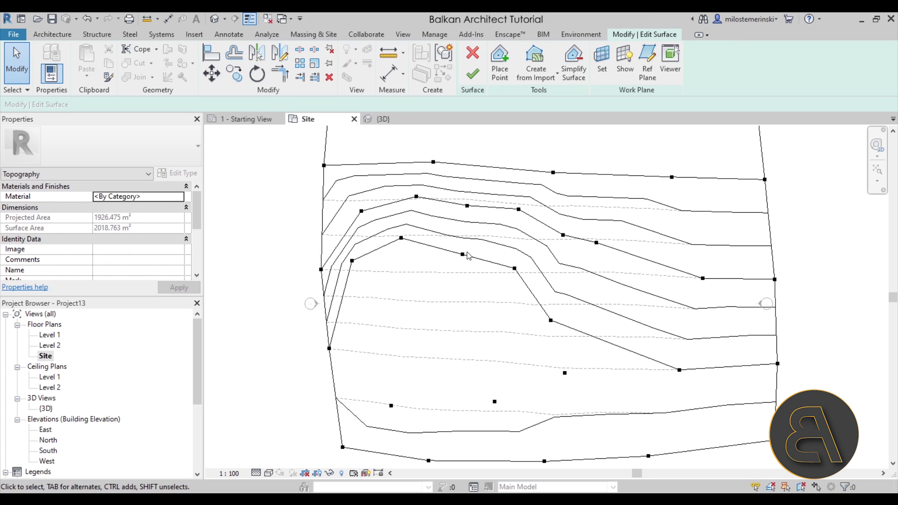
{"action": "left_click", "coordinate": [457, 232]}
{"action": "left_click_drag", "start_coordinate": [552, 320], "coordinate": [550, 298]}
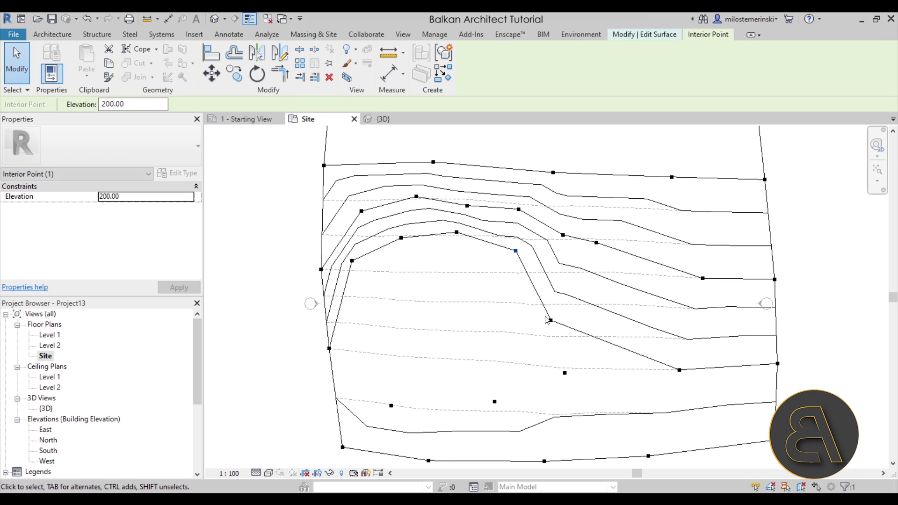
{"action": "left_click", "coordinate": [548, 318]}
Step: Finish the surface edit and switch to the 3D view
{"action": "scroll", "coordinate": [547, 319], "scroll_direction": "down", "scroll_amount": 2}
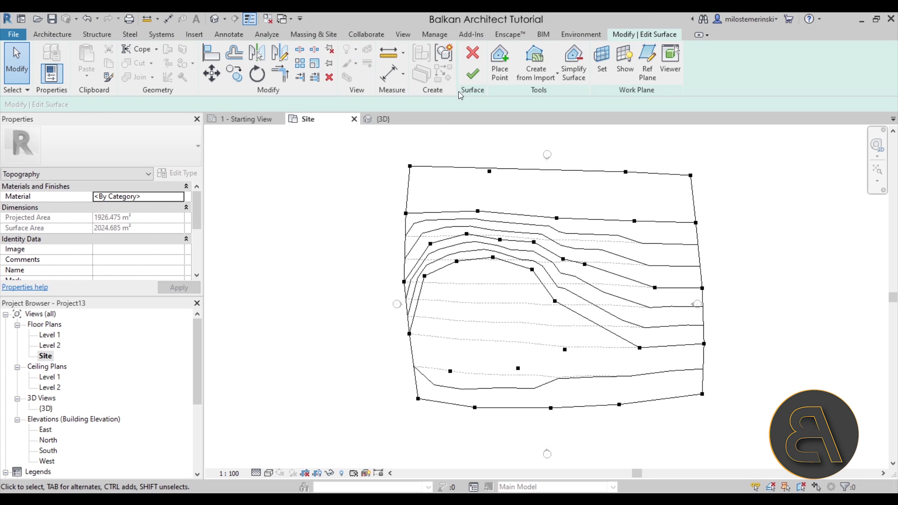
{"action": "left_click", "coordinate": [473, 73]}
{"action": "left_click", "coordinate": [381, 119]}
{"action": "middle_click_drag", "start_coordinate": [525, 238], "coordinate": [622, 379], "text": "shift"}
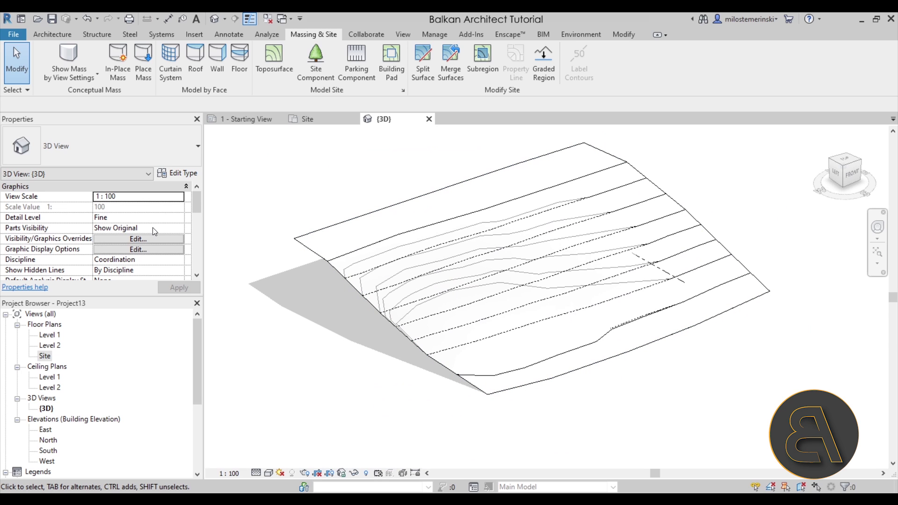
{"action": "left_click_drag", "start_coordinate": [198, 201], "coordinate": [198, 267]}
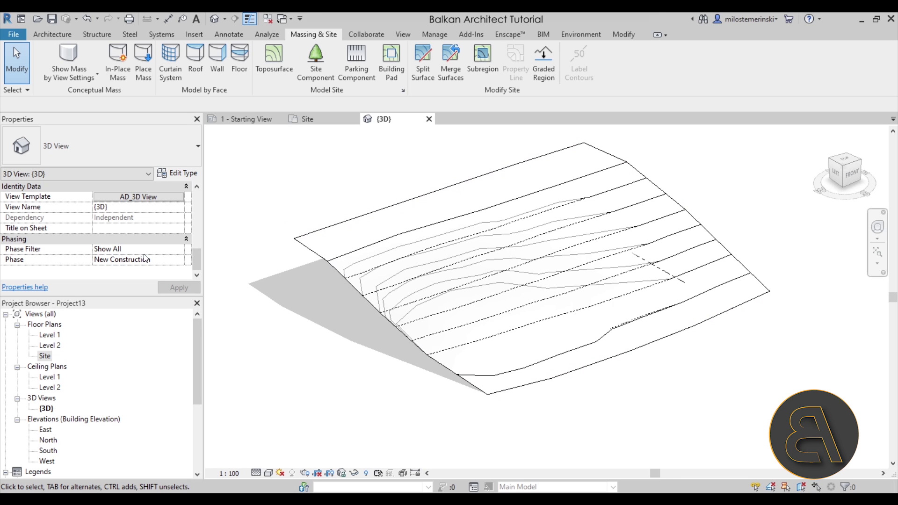
Step: Set the 3D view's Phase Filter to Show New
{"action": "left_click", "coordinate": [179, 249]}
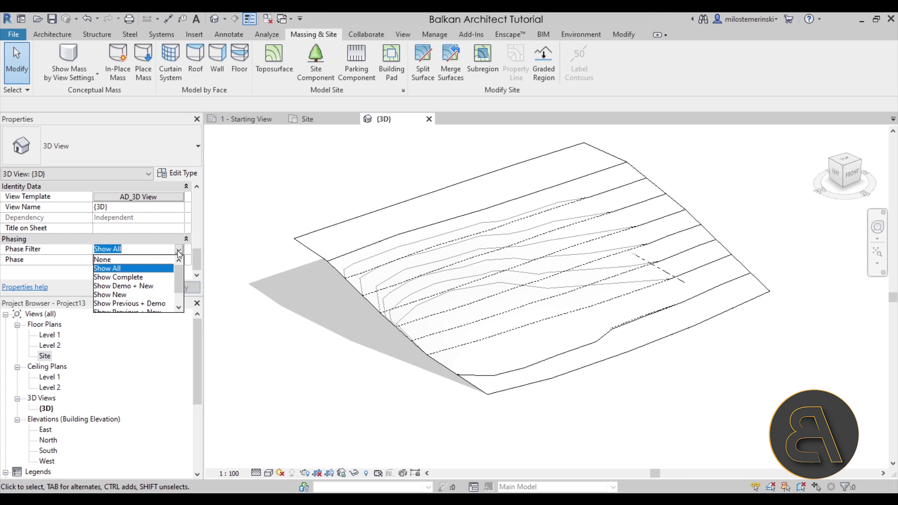
{"action": "left_click", "coordinate": [124, 295]}
{"action": "middle_click_drag", "start_coordinate": [533, 299], "coordinate": [557, 286], "text": "shift"}
{"action": "scroll", "coordinate": [513, 338], "scroll_direction": "up", "scroll_amount": 3}
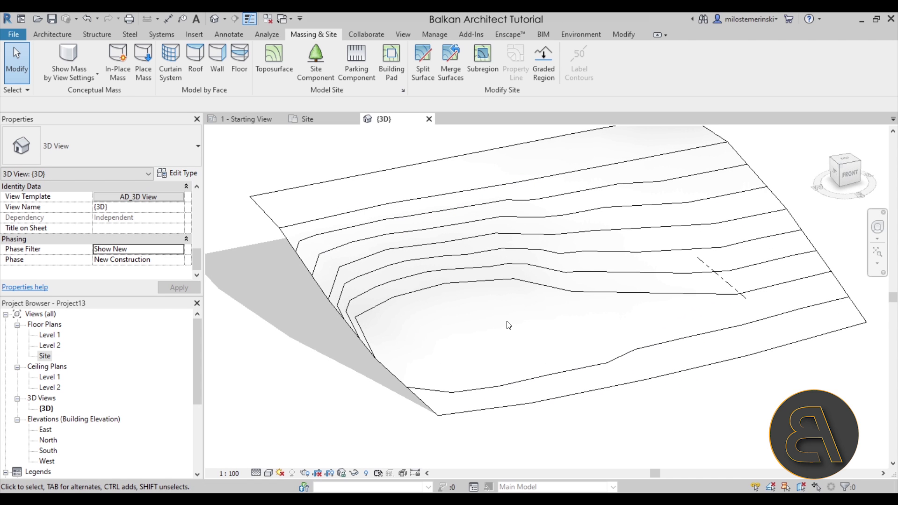
Step: Try the Show Previous Phase filter, then apply Show Previous + Demo and inspect it
{"action": "left_click", "coordinate": [180, 249]}
{"action": "scroll", "coordinate": [151, 277], "scroll_direction": "down", "scroll_amount": 2}
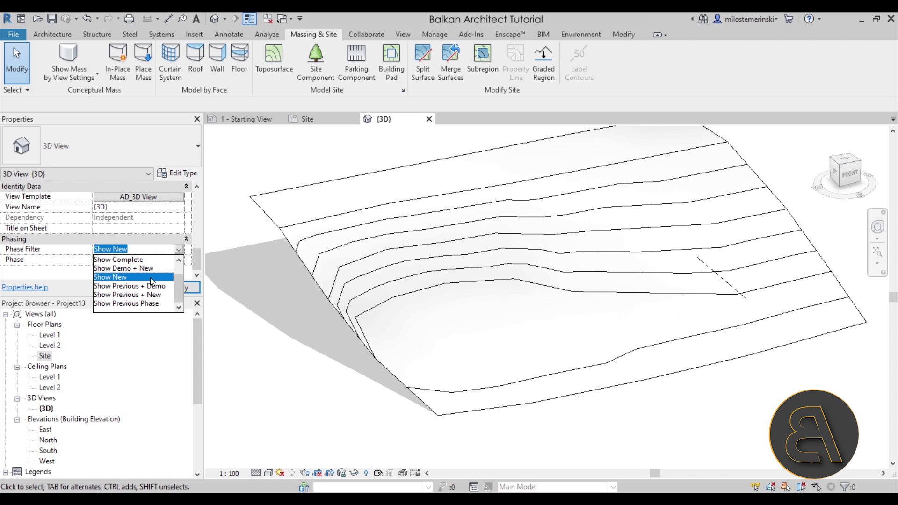
{"action": "scroll", "coordinate": [138, 279], "scroll_direction": "up", "scroll_amount": 3}
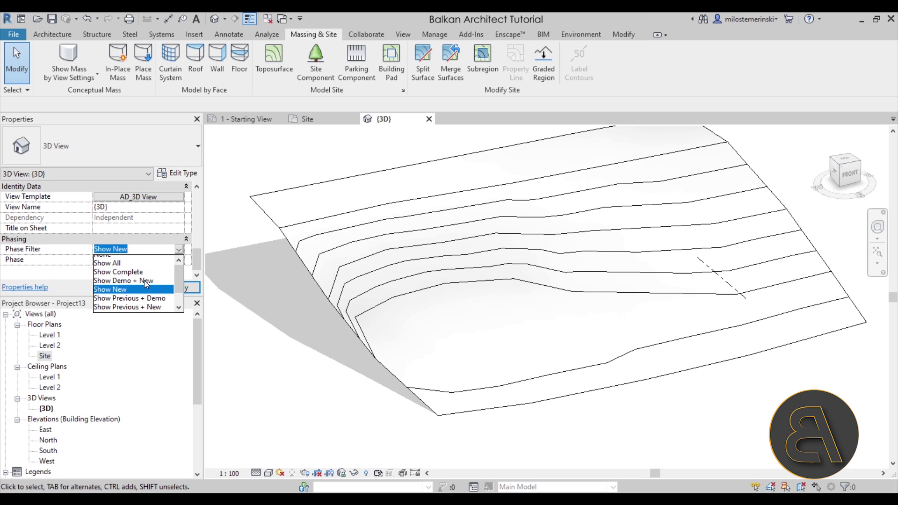
{"action": "scroll", "coordinate": [156, 281], "scroll_direction": "down", "scroll_amount": 1}
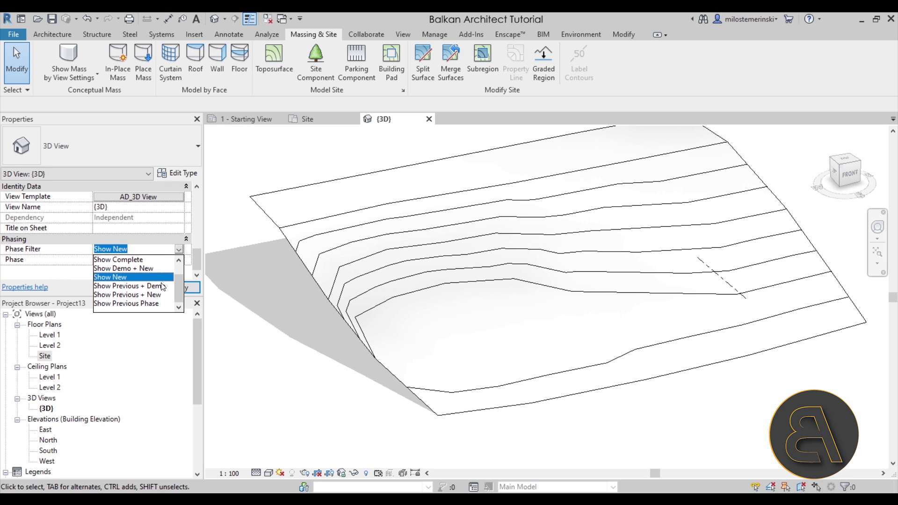
{"action": "left_click", "coordinate": [135, 304]}
{"action": "left_click", "coordinate": [182, 254]}
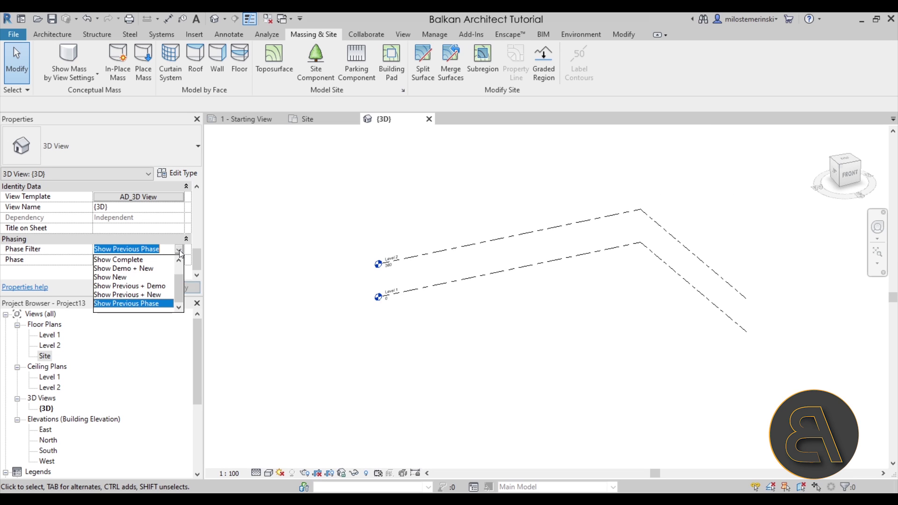
{"action": "left_click", "coordinate": [153, 296]}
{"action": "left_click", "coordinate": [177, 287]}
{"action": "middle_click_drag", "start_coordinate": [345, 354], "coordinate": [384, 341], "text": "shift"}
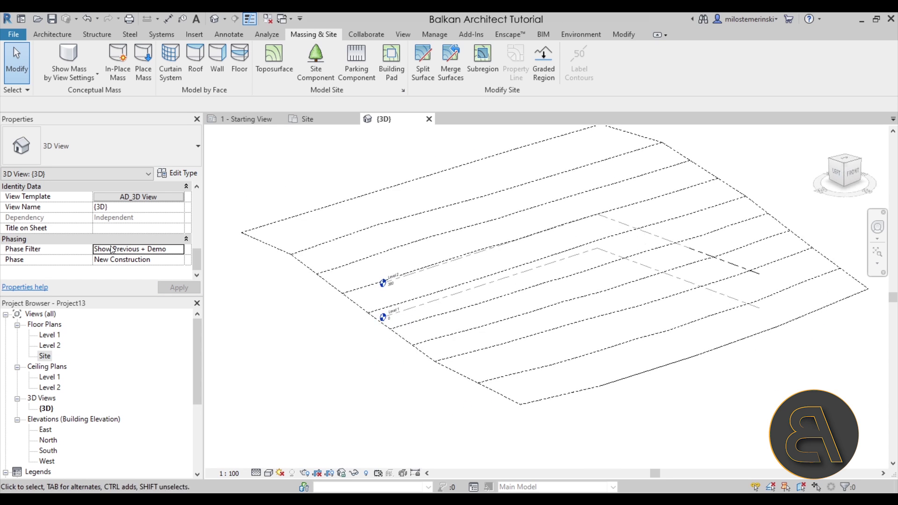
{"action": "mouse_move", "coordinate": [479, 321]}
{"action": "middle_mouse_down", "text": "shift"}
{"action": "mouse_move", "coordinate": [540, 256]}
{"action": "mouse_move", "coordinate": [466, 326]}
{"action": "middle_mouse_up", "text": "shift"}
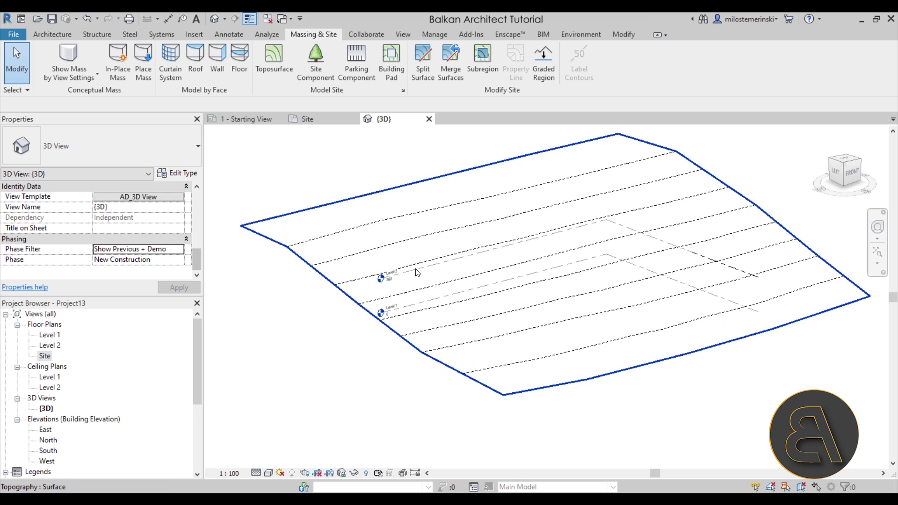
Step: Switch the Phase Filter back to Show New and apply it
{"action": "left_click", "coordinate": [179, 249]}
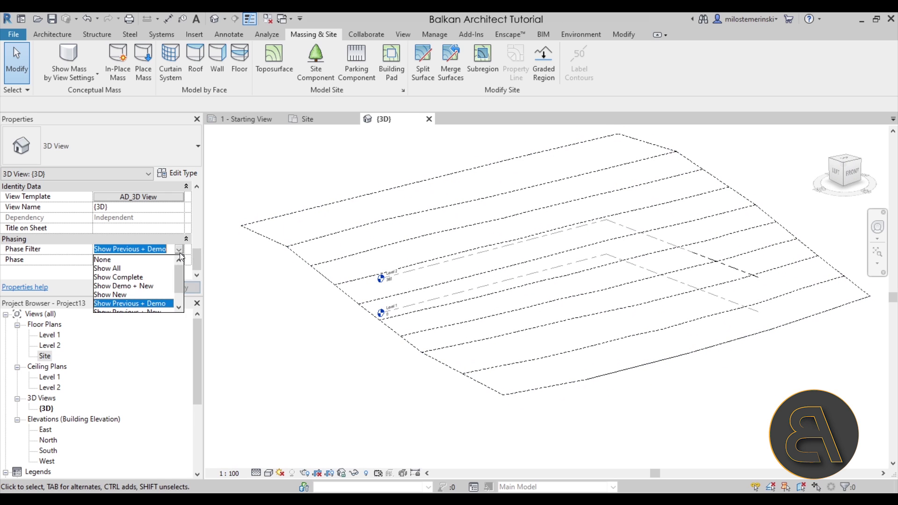
{"action": "left_click", "coordinate": [120, 293]}
{"action": "left_click", "coordinate": [180, 287]}
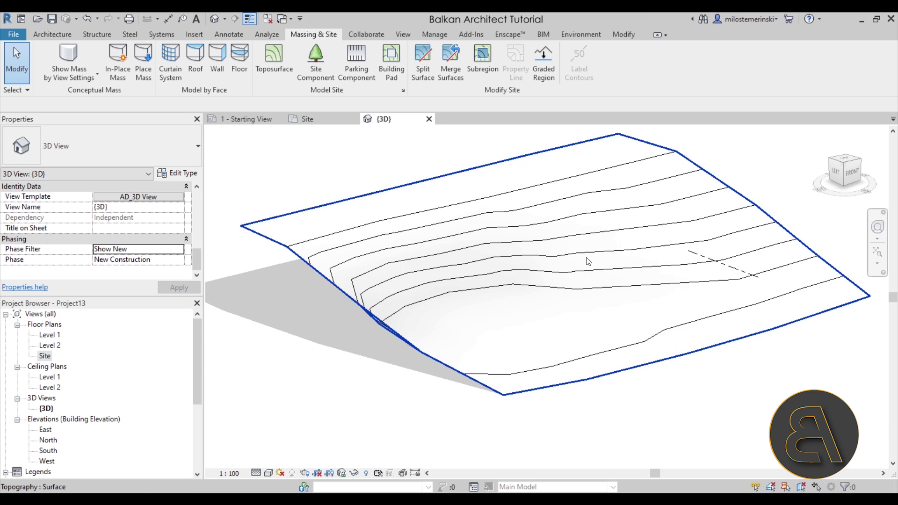
{"action": "middle_click_drag", "start_coordinate": [585, 261], "coordinate": [370, 259], "text": "shift"}
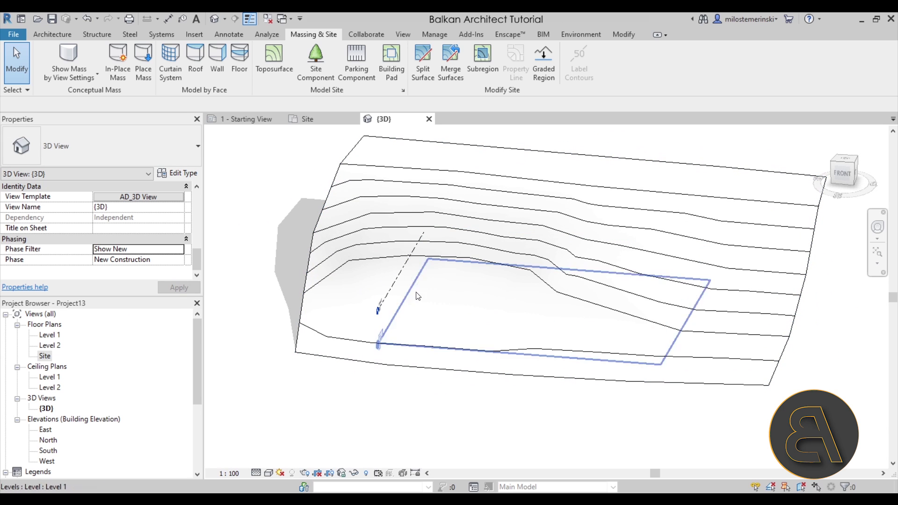
{"action": "mouse_move", "coordinate": [457, 305]}
{"action": "middle_mouse_down", "text": "shift"}
{"action": "mouse_move", "coordinate": [493, 252]}
{"action": "mouse_move", "coordinate": [461, 312]}
{"action": "middle_mouse_up", "text": "shift"}
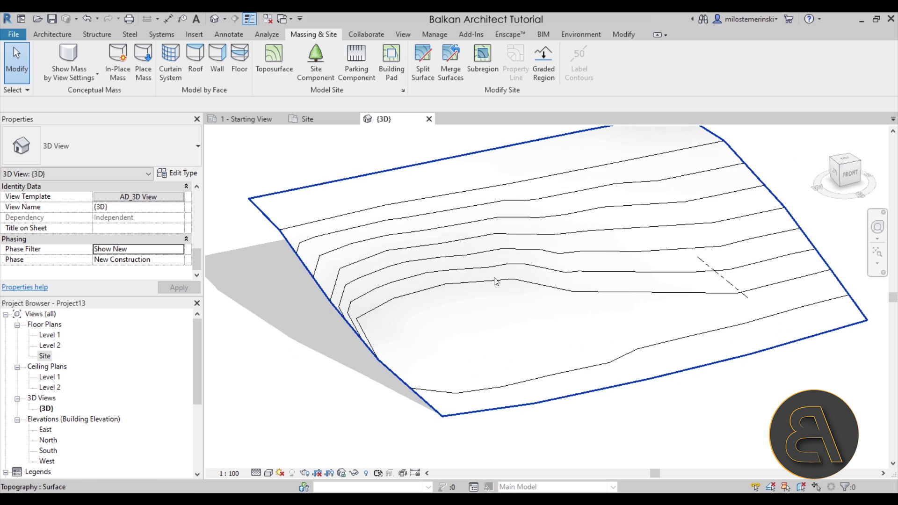
{"action": "left_click", "coordinate": [461, 313]}
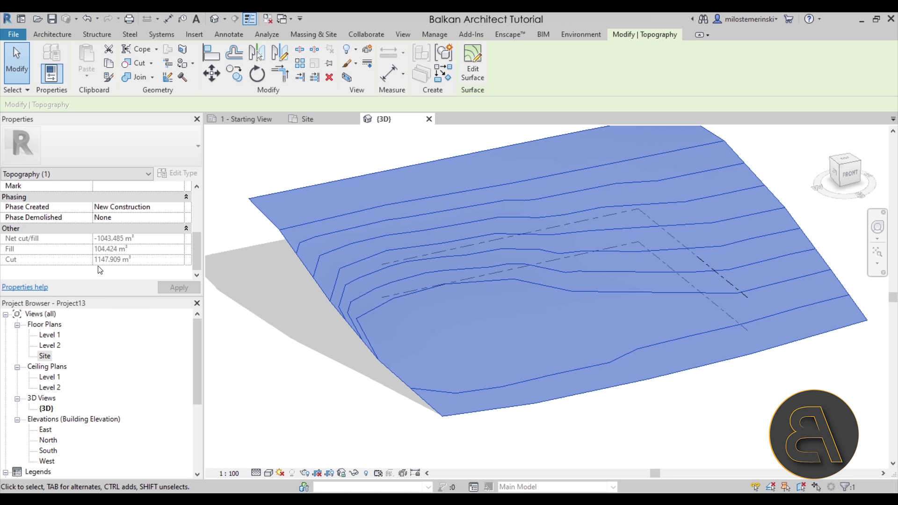
{"action": "left_click", "coordinate": [311, 331]}
{"action": "middle_click_drag", "start_coordinate": [518, 346], "coordinate": [476, 326], "text": "shift"}
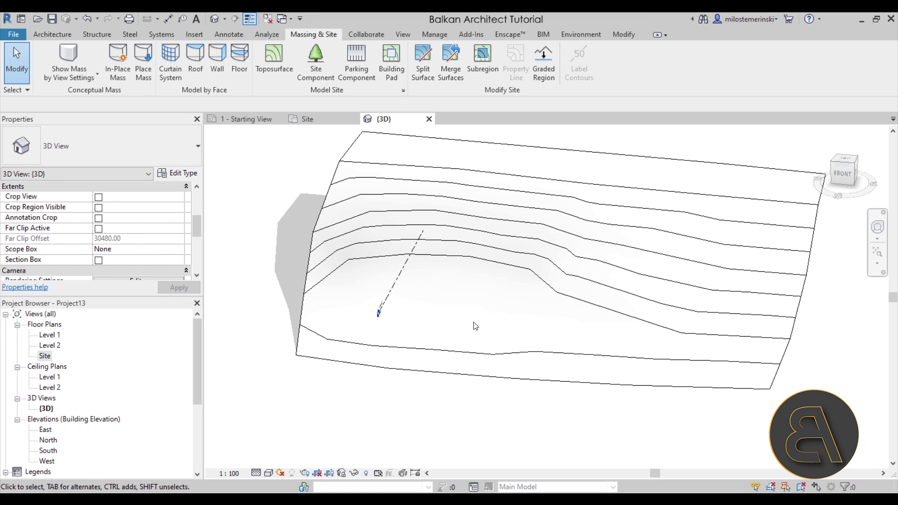
Step: Return to the Site plan and pan to frame the reshaped toposurface
{"action": "left_click", "coordinate": [307, 119]}
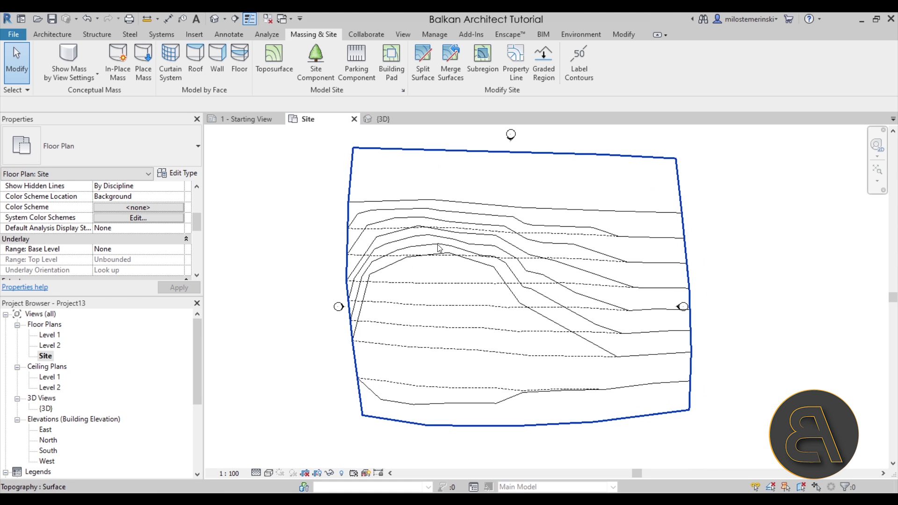
{"action": "scroll", "coordinate": [605, 229], "scroll_direction": "up", "scroll_amount": 3}
{"action": "scroll", "coordinate": [477, 234], "scroll_direction": "down", "scroll_amount": 1}
{"action": "middle_click_drag", "start_coordinate": [477, 267], "coordinate": [417, 267]}
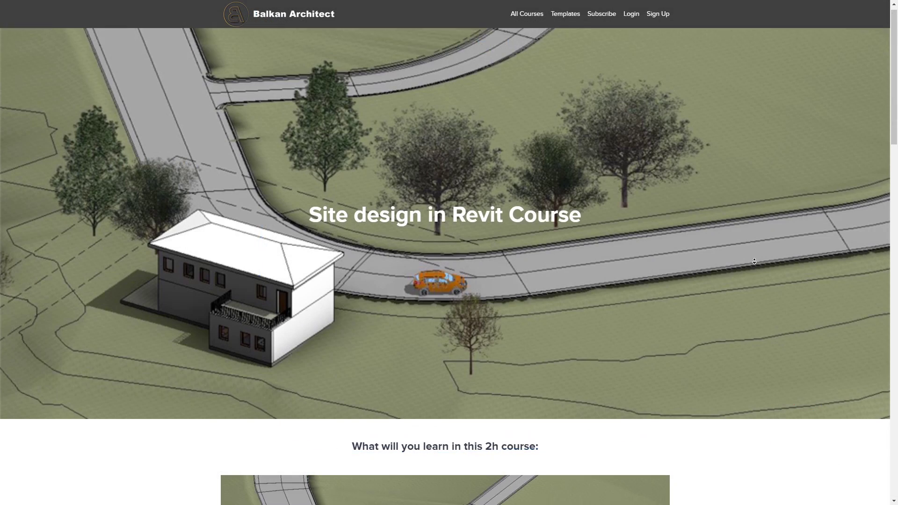
{"action": "scroll", "coordinate": [757, 265], "scroll_direction": "down", "scroll_amount": 5}
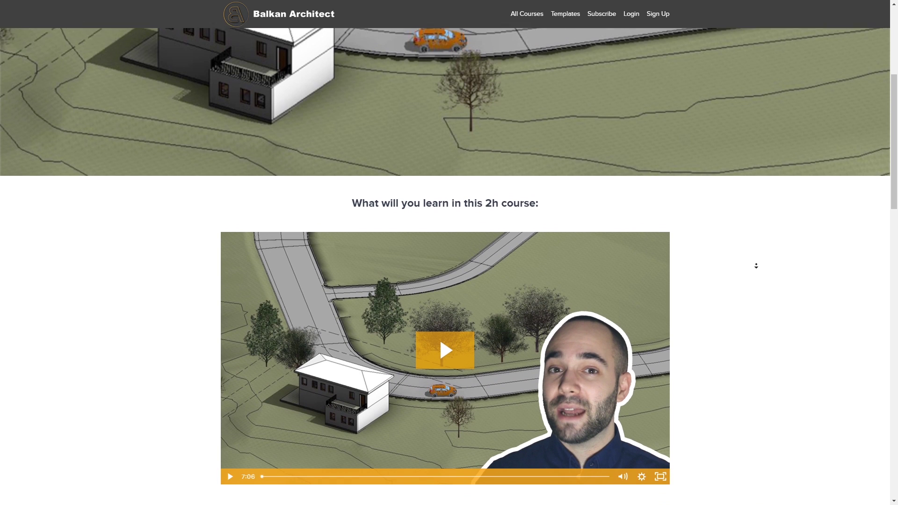
{"action": "scroll", "coordinate": [757, 266], "scroll_direction": "down", "scroll_amount": 5}
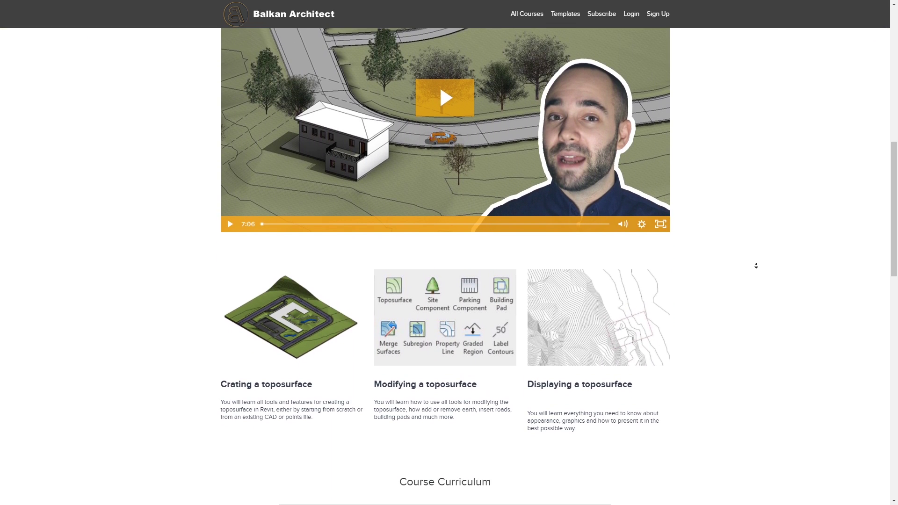
{"action": "scroll", "coordinate": [756, 266], "scroll_direction": "down", "scroll_amount": 5}
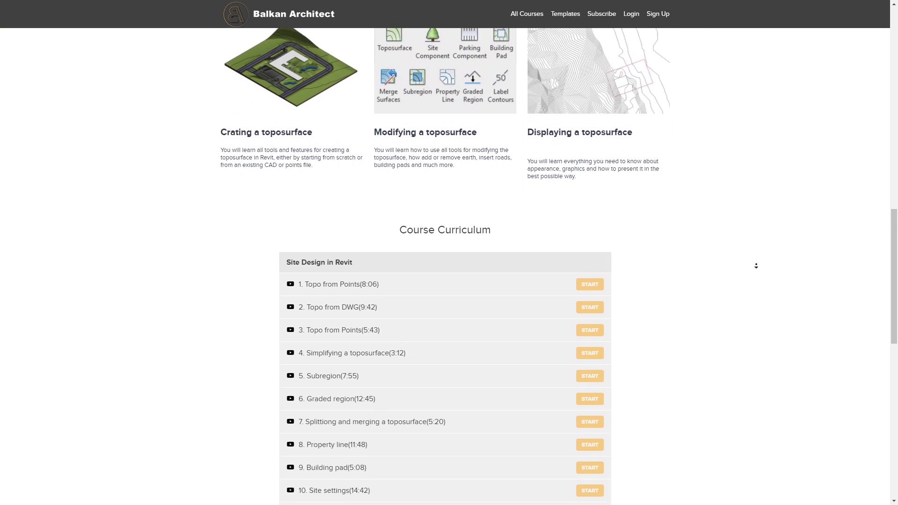
{"action": "scroll", "coordinate": [756, 266], "scroll_direction": "down", "scroll_amount": 2}
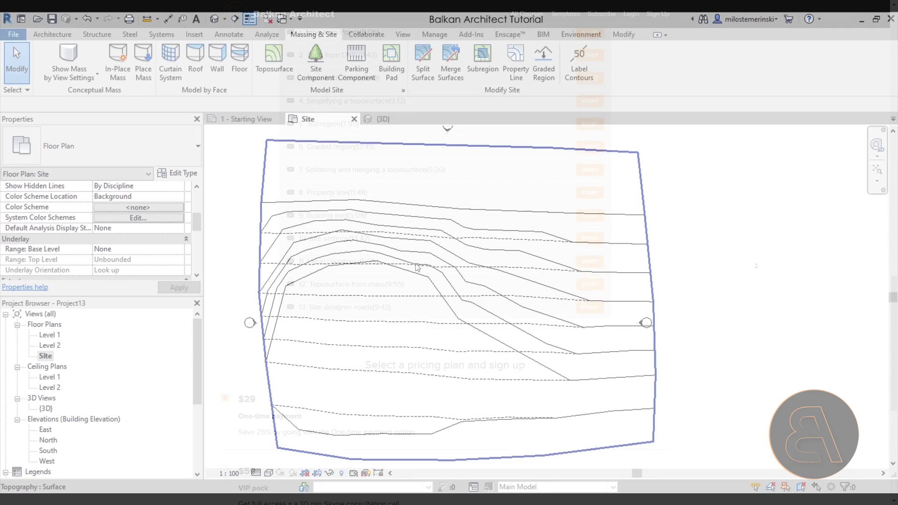